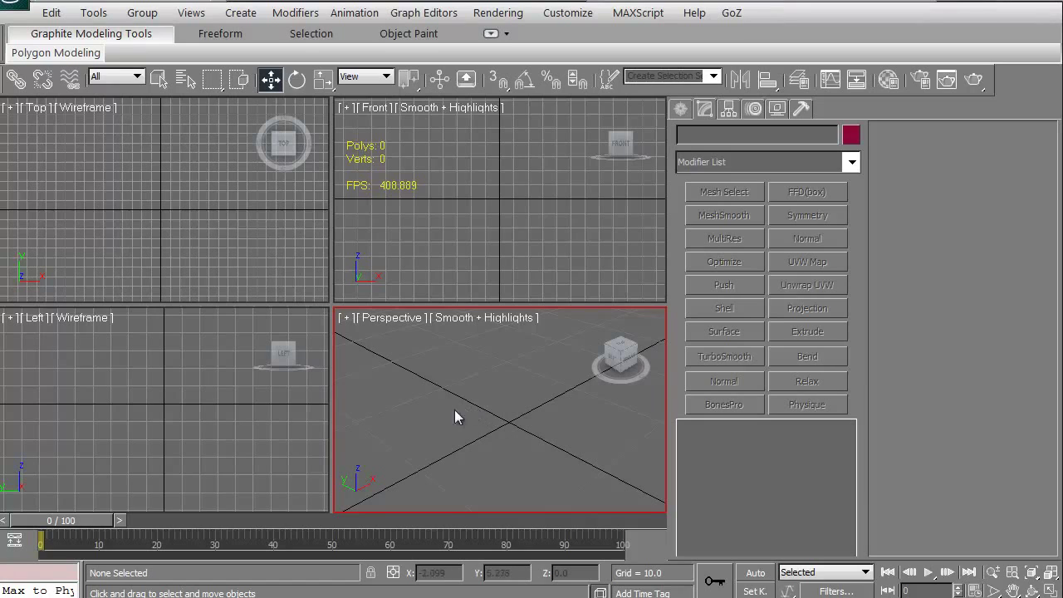
# - Activate the Front, Top, Left and Perspective viewports in turn, then orbit Perspective to a corner view
pyautogui.moveTo(462, 421); pyautogui.dragTo(487, 413, button='middle')
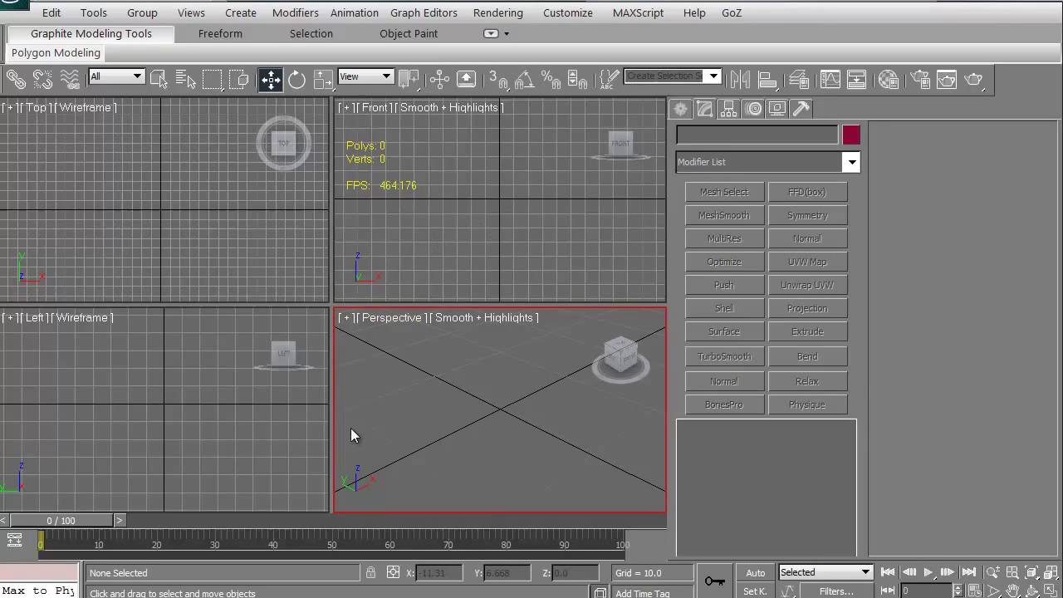
pyautogui.click(457, 224)
pyautogui.click(191, 235)
pyautogui.click(165, 370)
pyautogui.click(470, 413)
pyautogui.moveTo(614, 364)
pyautogui.mouseDown()
pyautogui.moveTo(615, 374)
pyautogui.moveTo(624, 362)
pyautogui.mouseUp()
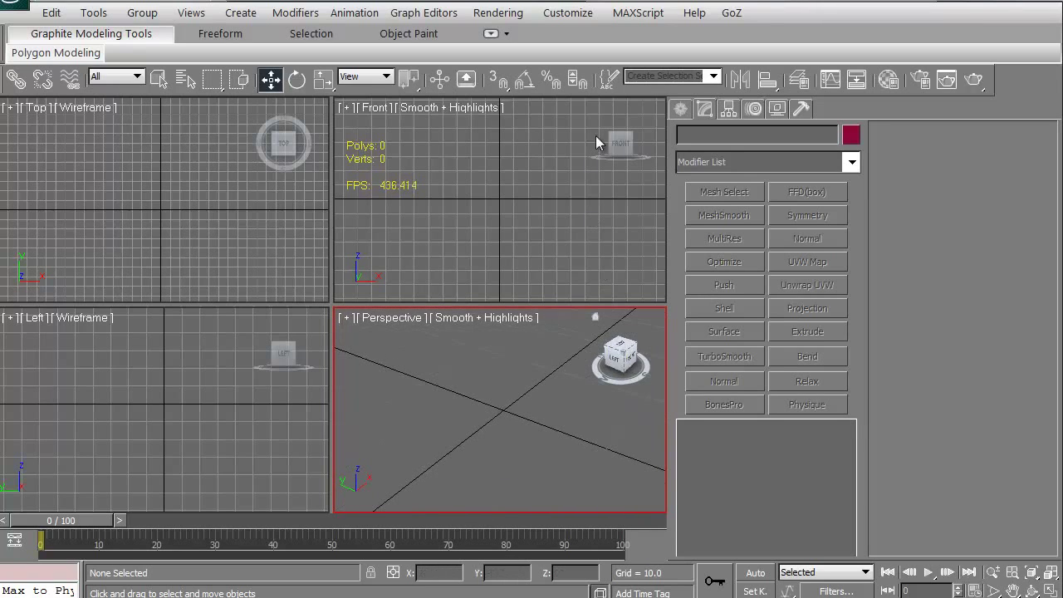
pyautogui.moveTo(616, 360); pyautogui.dragTo(606, 368)
pyautogui.click(606, 369)
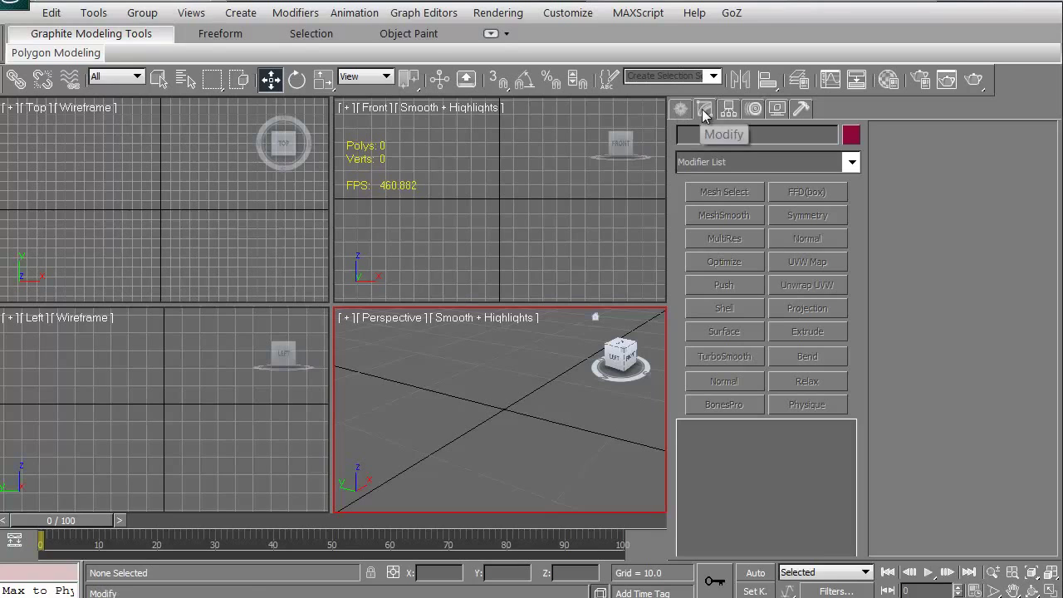
# - Tour the Create, Modify, Hierarchy, Motion, Display and Utilities panels, ending back on Create
pyautogui.click(681, 112)
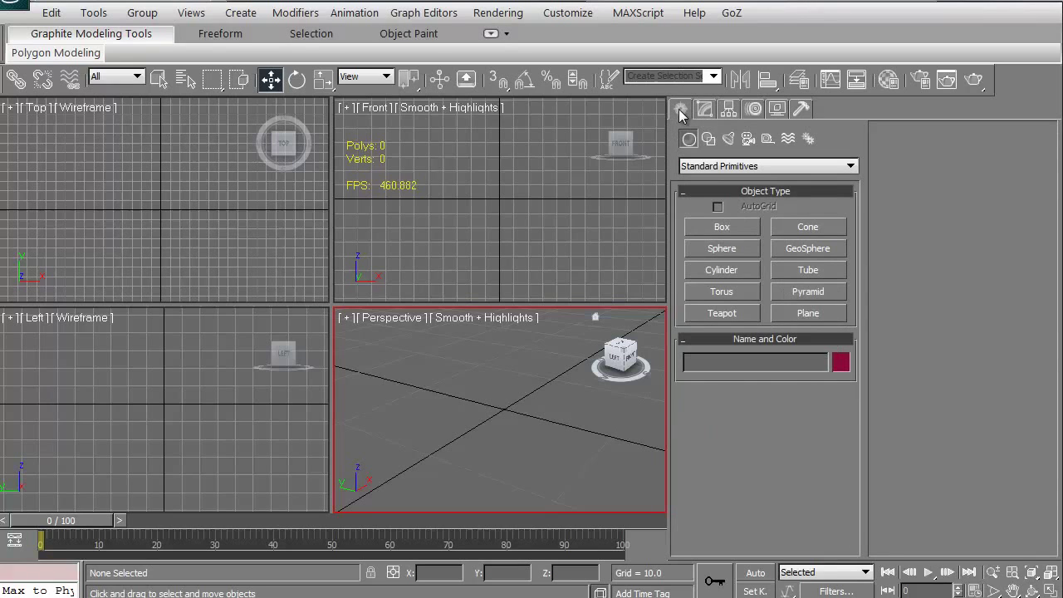
pyautogui.click(704, 114)
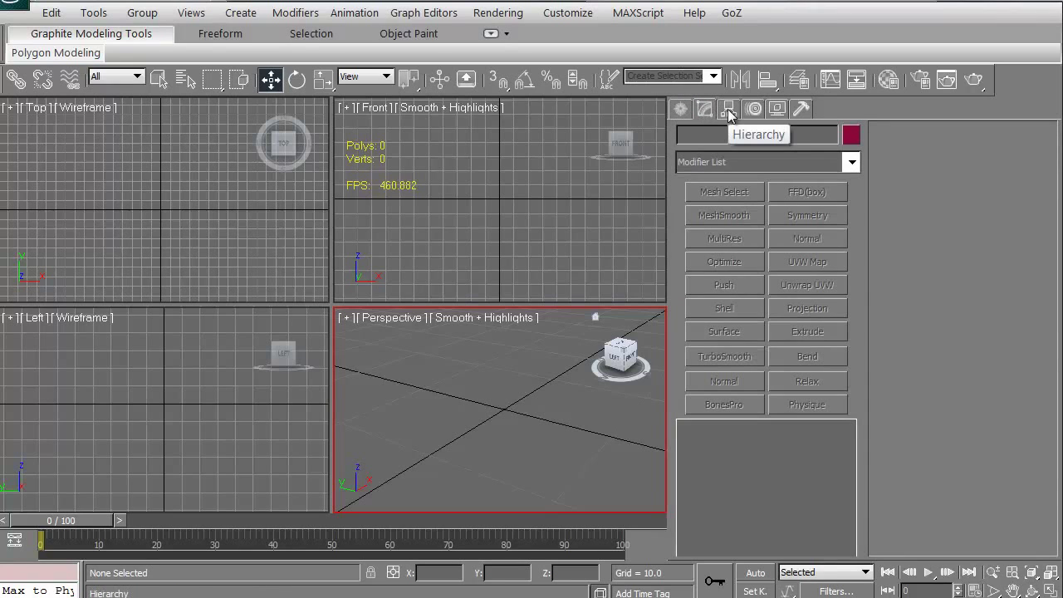
pyautogui.click(728, 111)
pyautogui.click(754, 110)
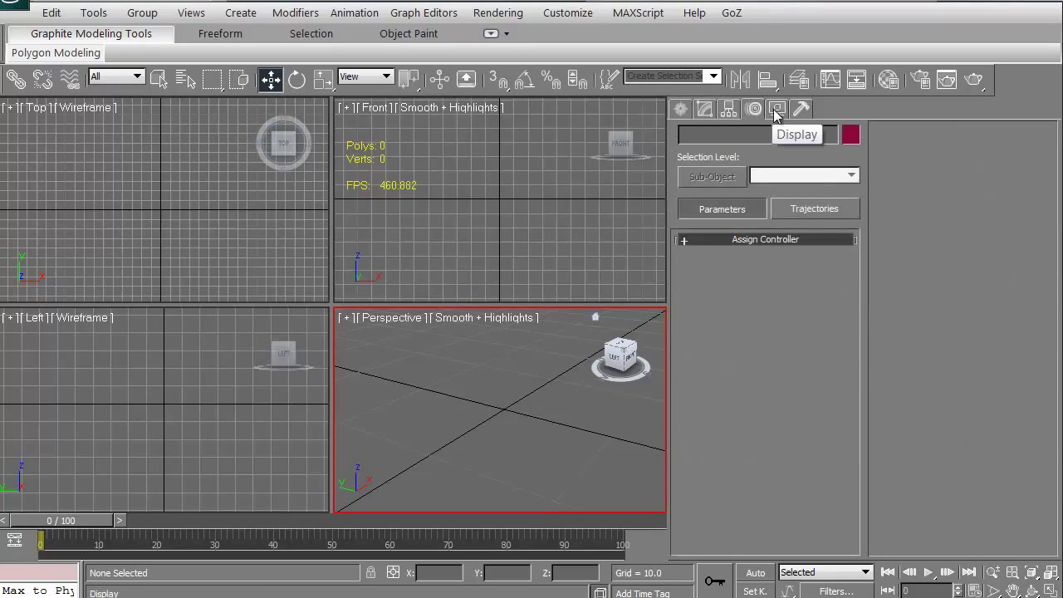
pyautogui.click(777, 111)
pyautogui.click(802, 110)
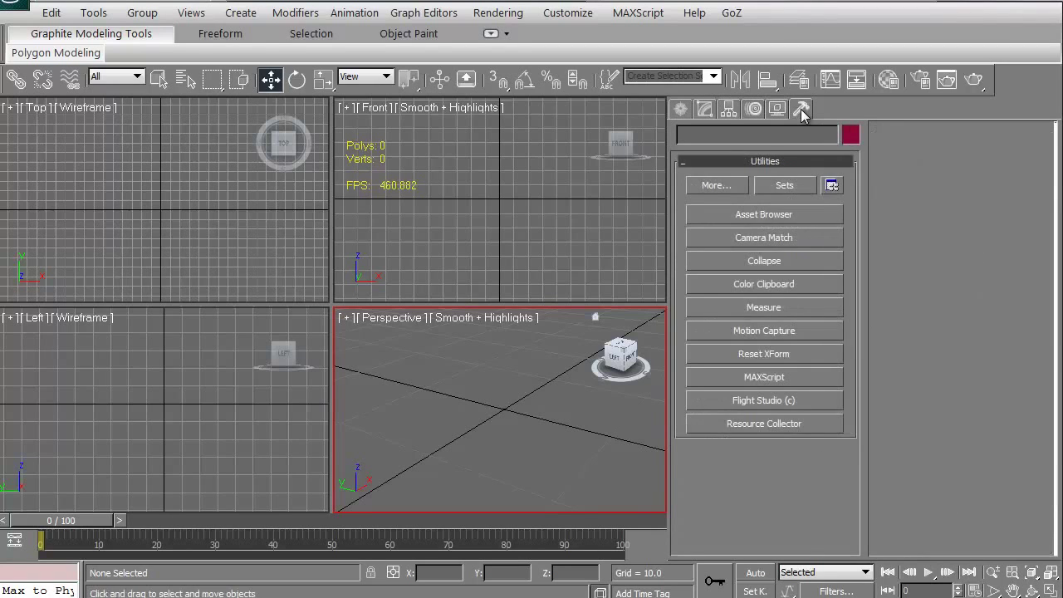
pyautogui.click(681, 111)
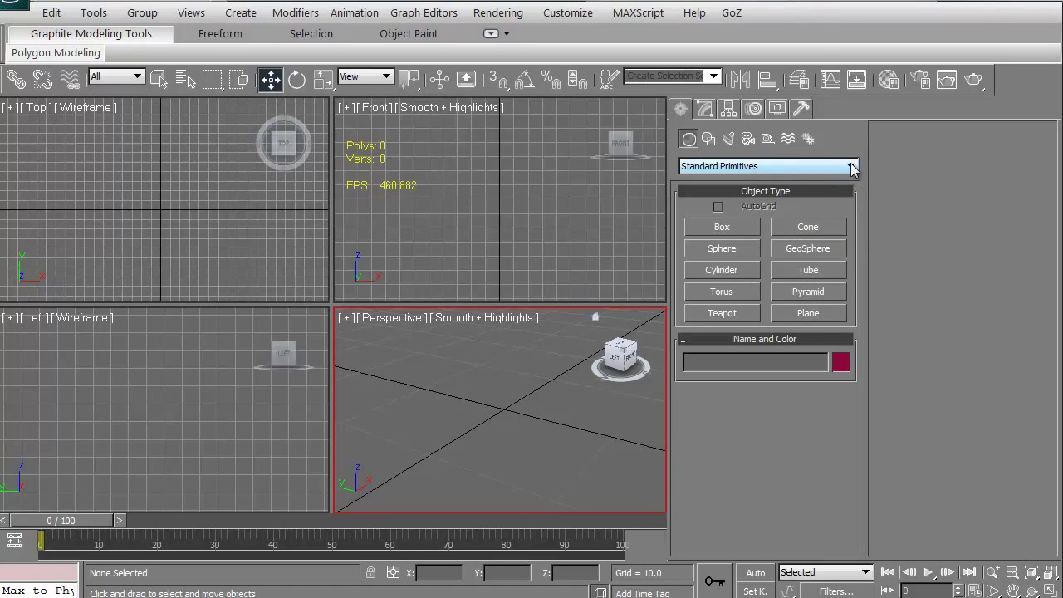
# - Browse the Extended Primitives, Compound Objects, Particle Systems and Patch Grids categories, then return to Standard Primitives
pyautogui.click(815, 169)
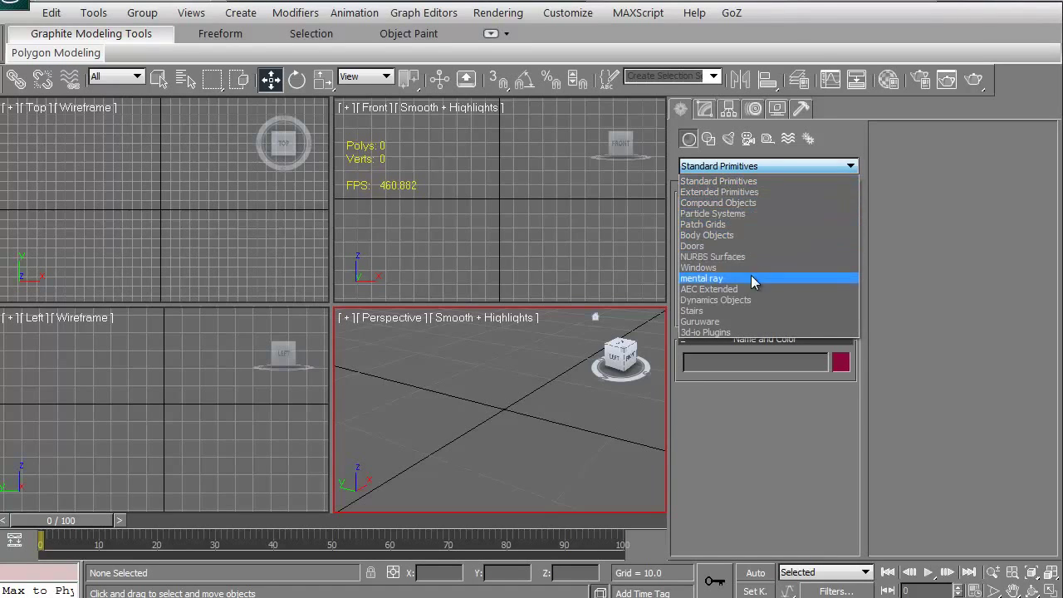
pyautogui.click(736, 192)
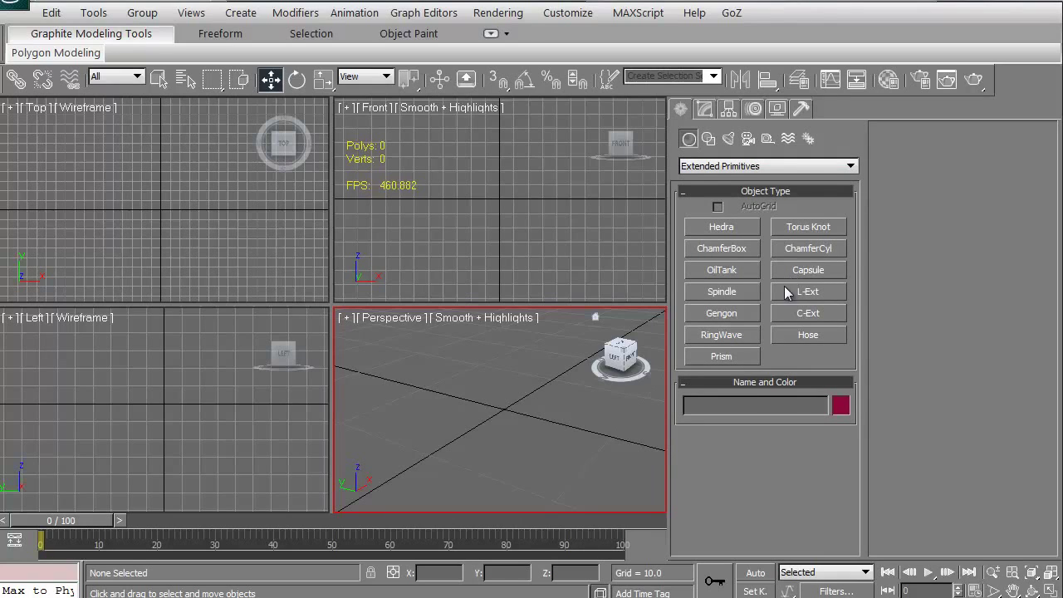
pyautogui.click(772, 166)
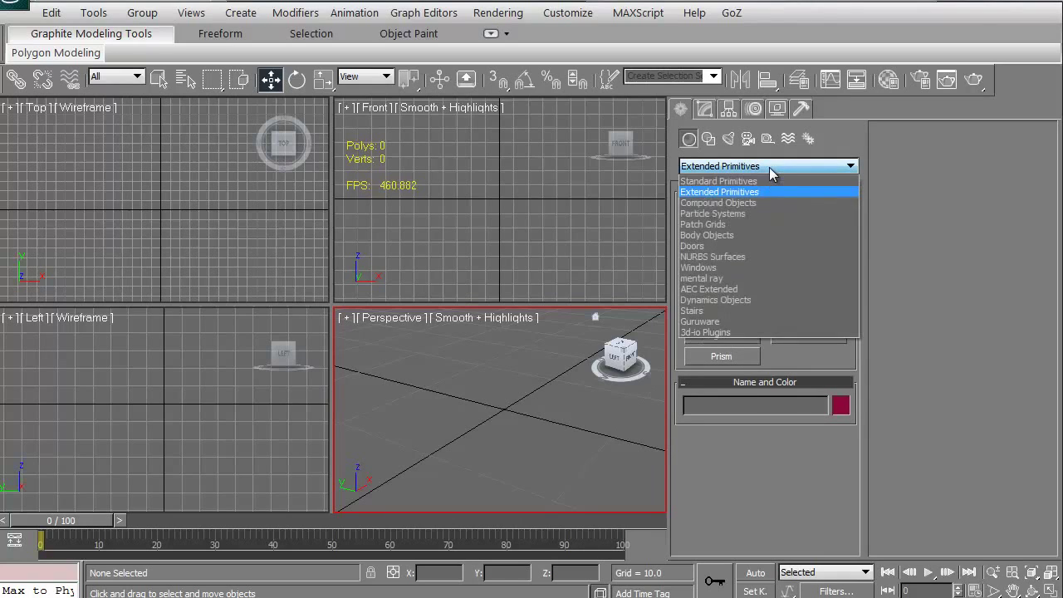
pyautogui.click(752, 203)
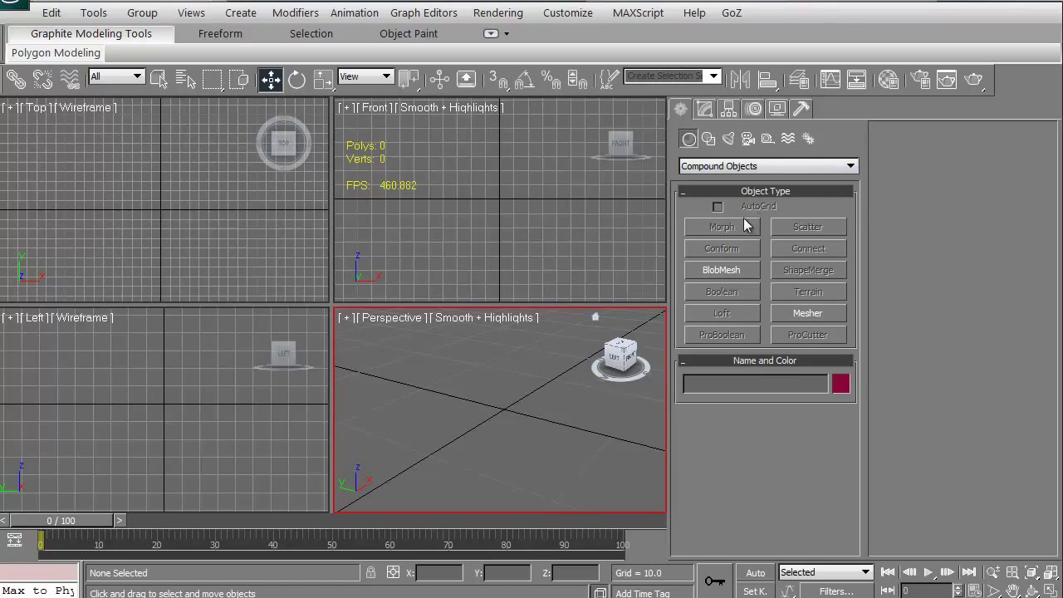
pyautogui.click(773, 164)
pyautogui.click(749, 211)
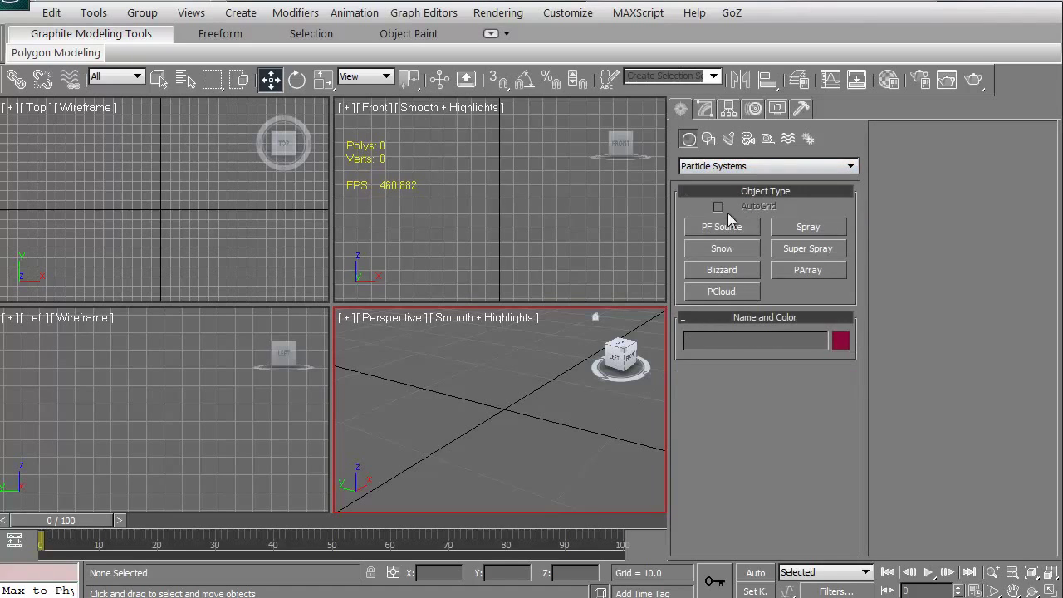
pyautogui.click(750, 166)
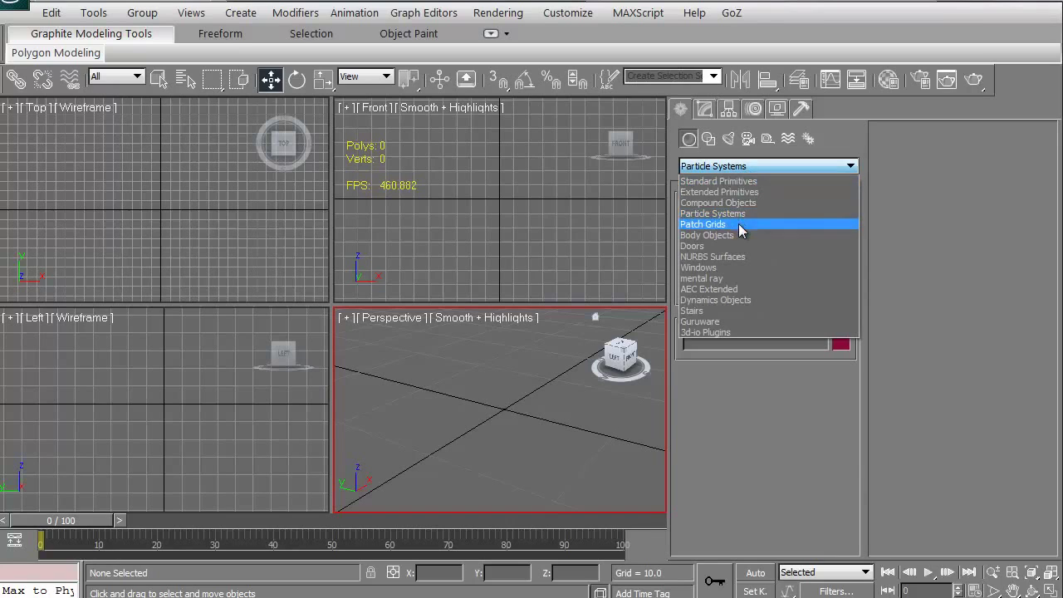
pyautogui.click(738, 224)
pyautogui.click(744, 168)
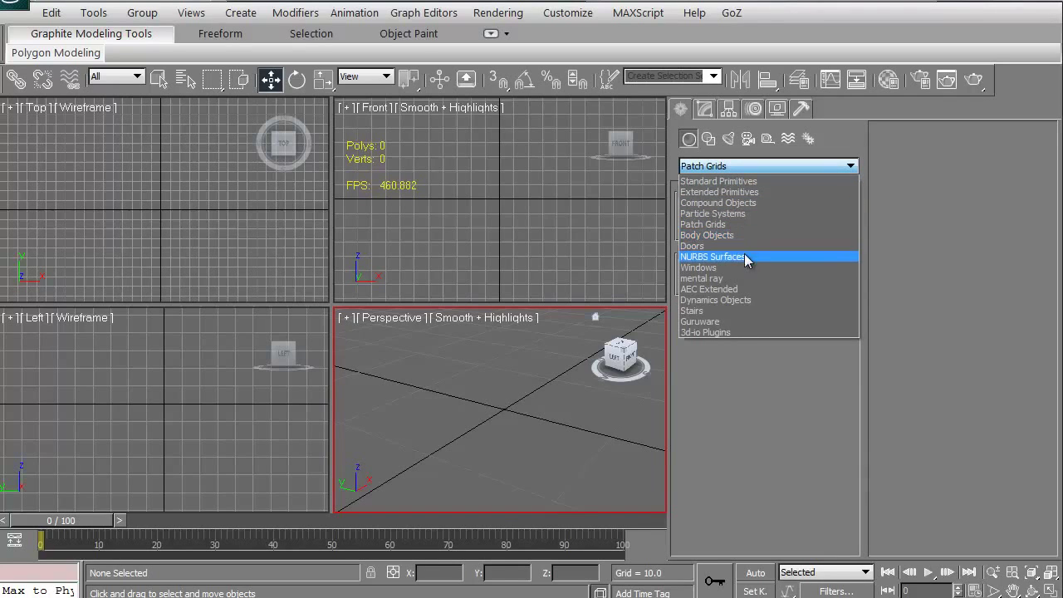
pyautogui.click(739, 182)
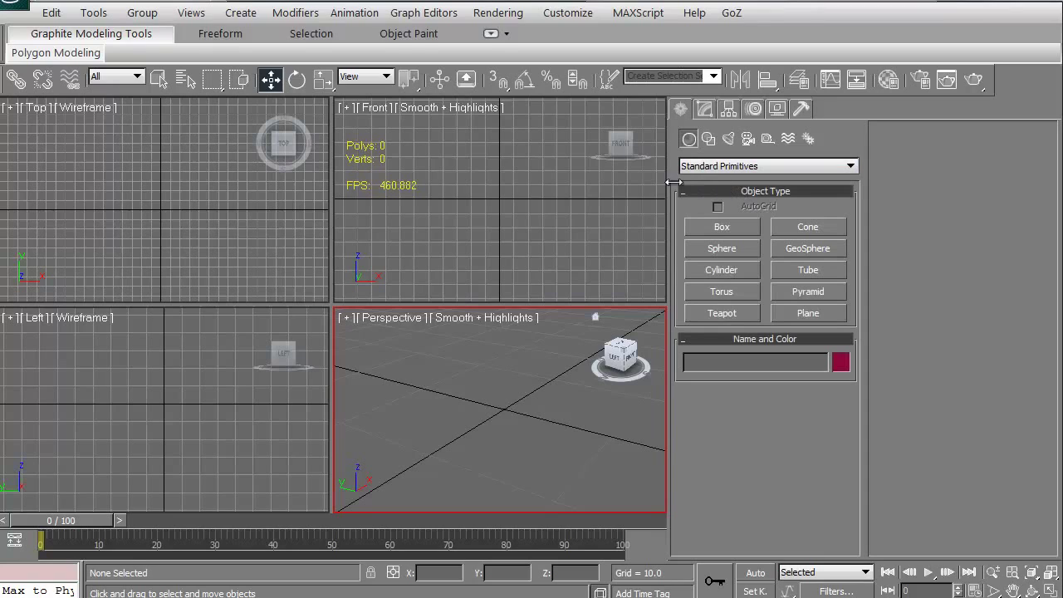
# - Drag out Sphere001 at the scene centre (radius 5.657, 32 segments) and show Edged Faces with F4
pyautogui.click(719, 249)
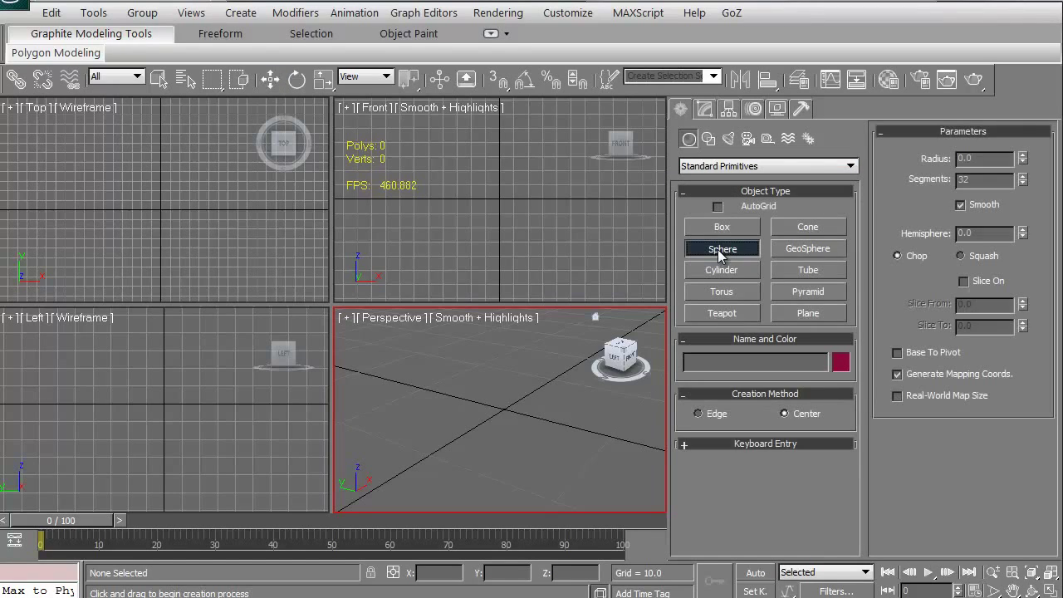
pyautogui.doubleClick(971, 179)
pyautogui.click(504, 408)
pyautogui.moveTo(504, 409); pyautogui.dragTo(547, 439)
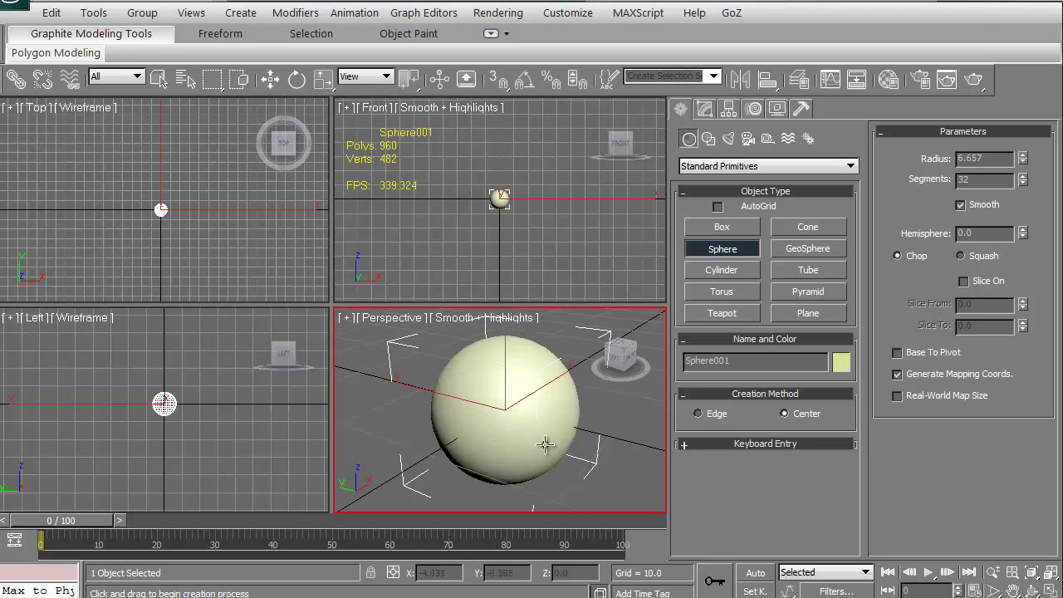
pyautogui.moveTo(604, 366)
pyautogui.mouseDown()
pyautogui.moveTo(661, 363)
pyautogui.moveTo(646, 379)
pyautogui.moveTo(614, 359)
pyautogui.mouseUp()
pyautogui.press('F4')
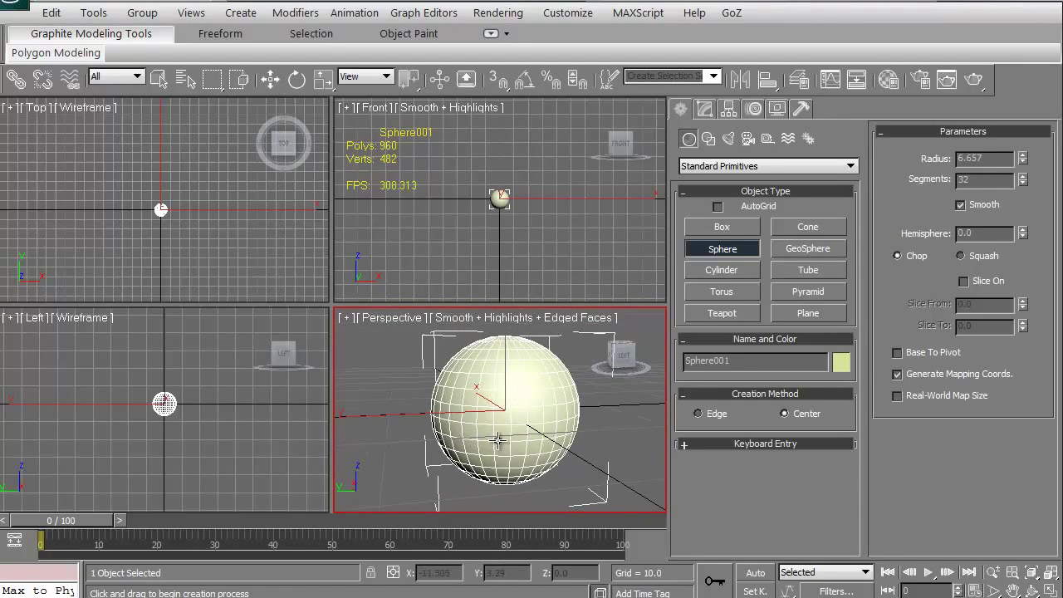
# - Colour the sphere dark blue from the Object Color palette
pyautogui.click(840, 364)
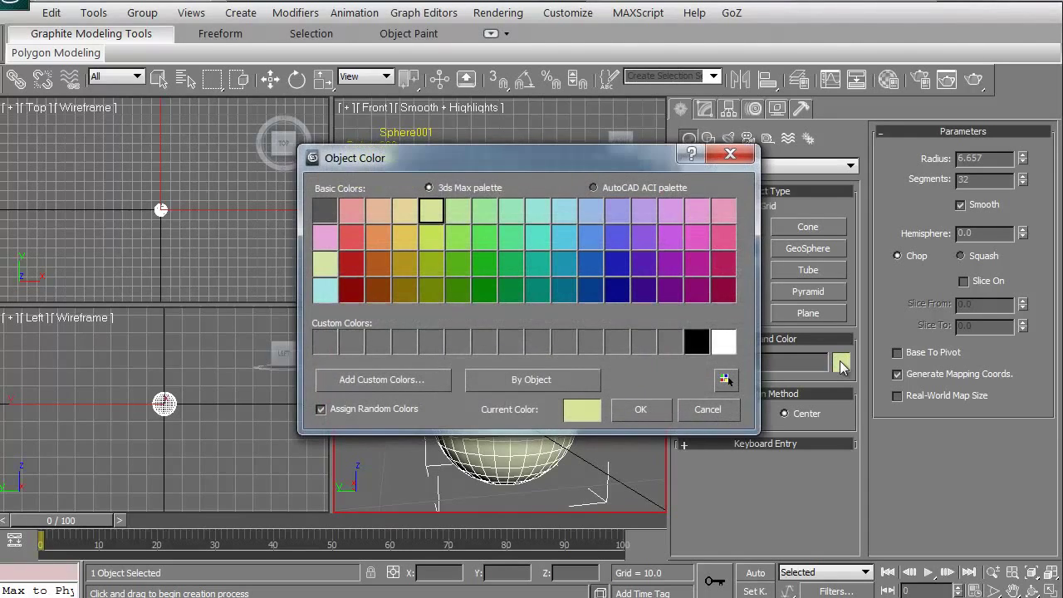
pyautogui.click(585, 291)
pyautogui.click(637, 409)
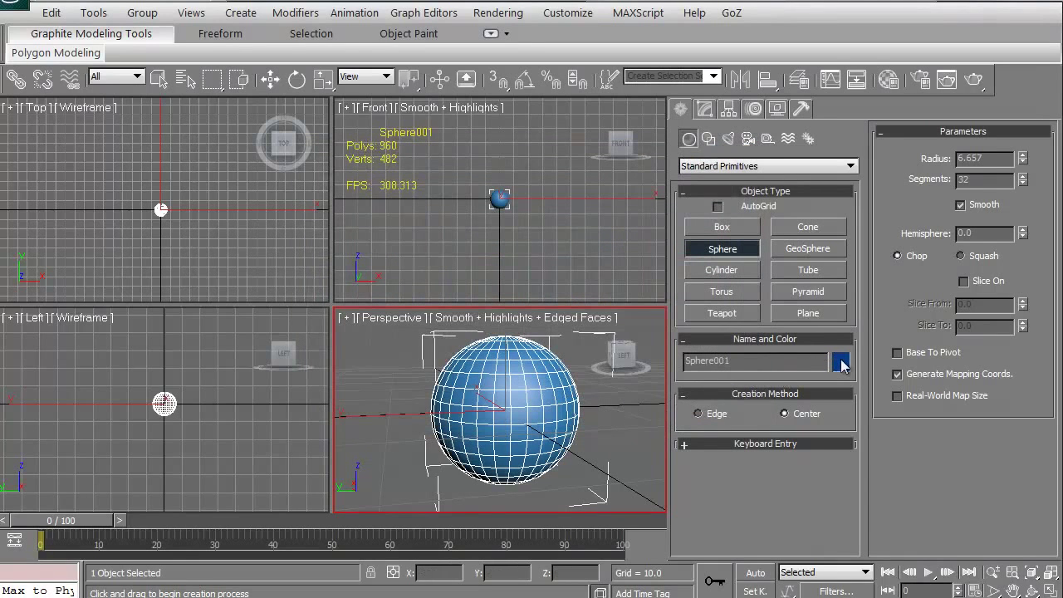
# - Mix a custom purple, save it to the custom colours, and apply it to the sphere
pyautogui.click(841, 363)
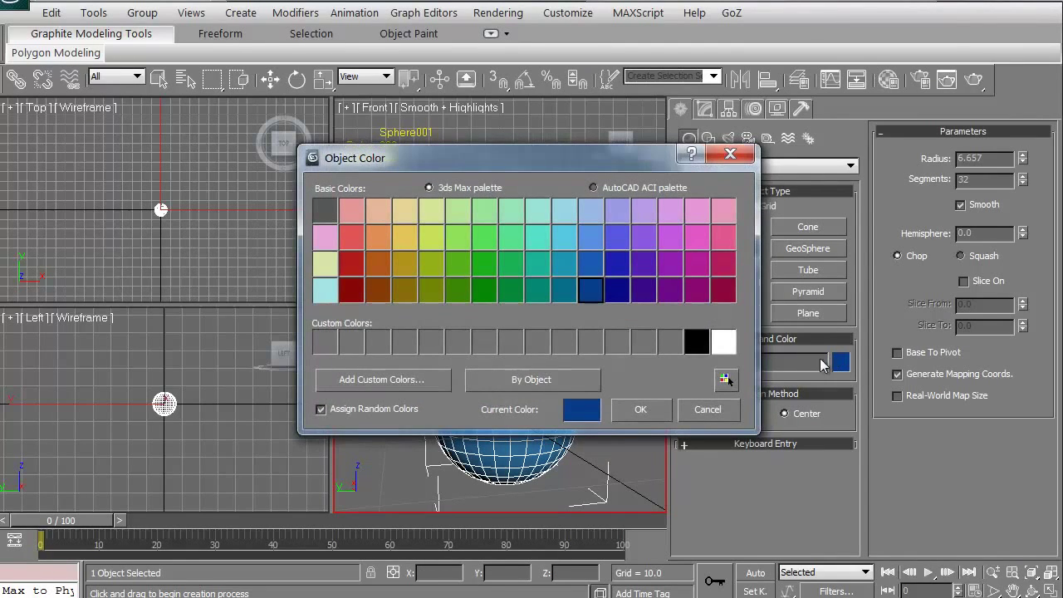
pyautogui.click(420, 382)
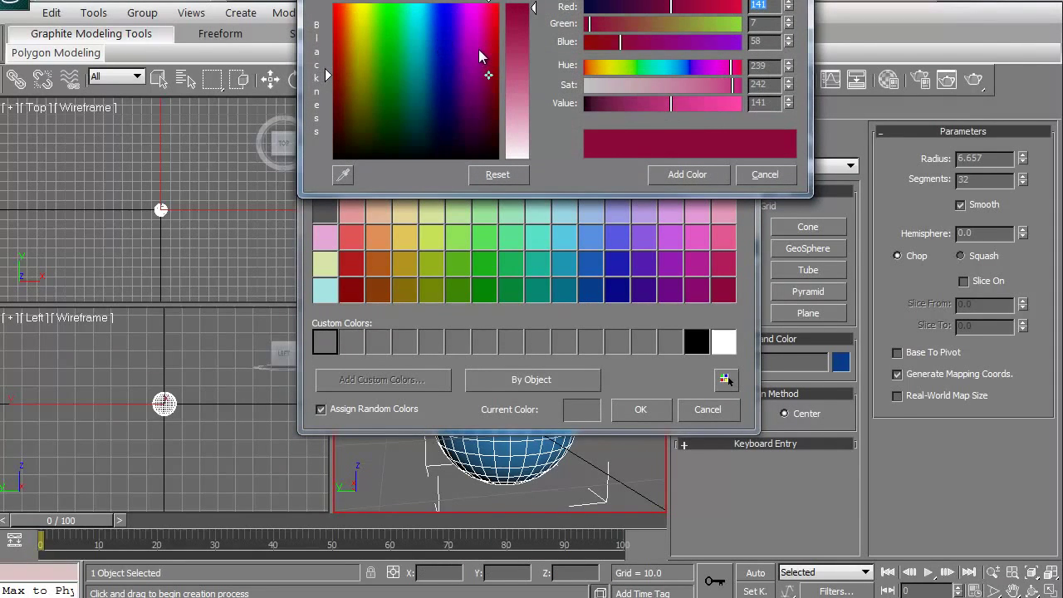
pyautogui.moveTo(474, 66); pyautogui.dragTo(457, 98)
pyautogui.moveTo(534, 8); pyautogui.dragTo(536, 44)
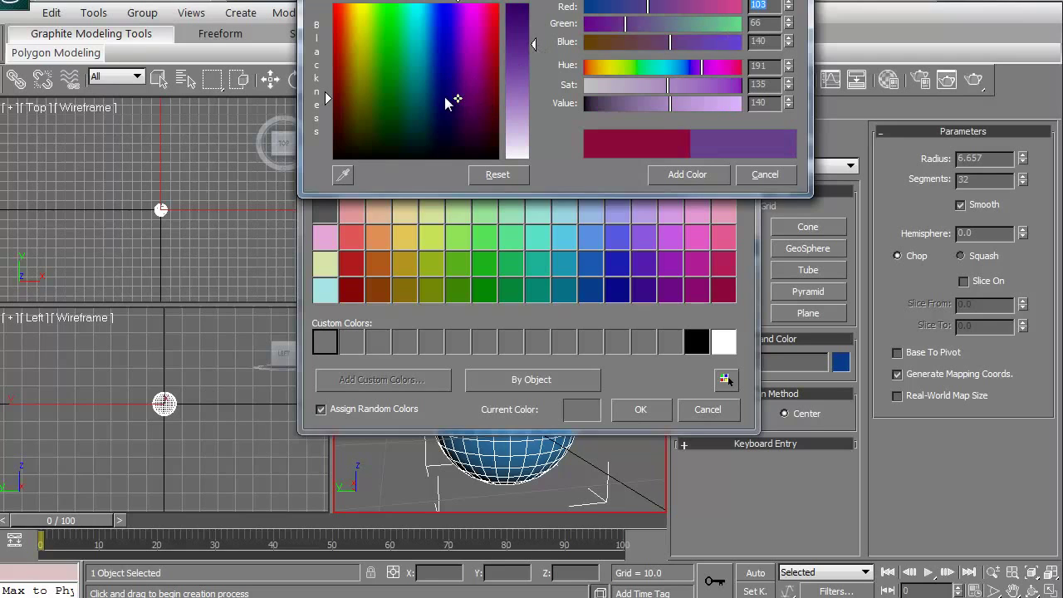
pyautogui.click(686, 175)
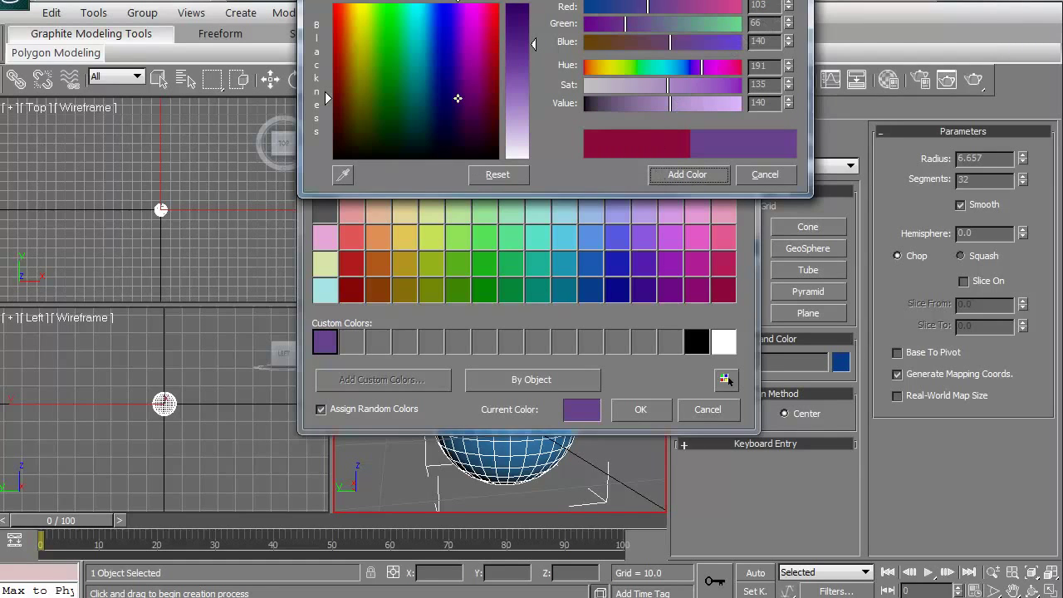
pyautogui.press('Escape')
pyautogui.click(628, 414)
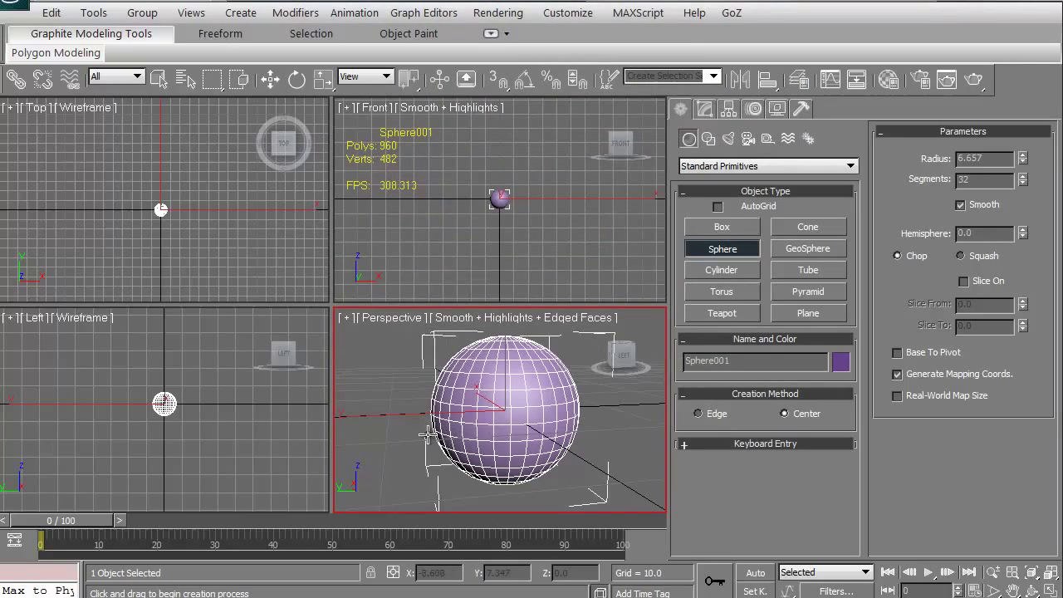
pyautogui.moveTo(427, 433); pyautogui.dragTo(434, 398, button='middle')
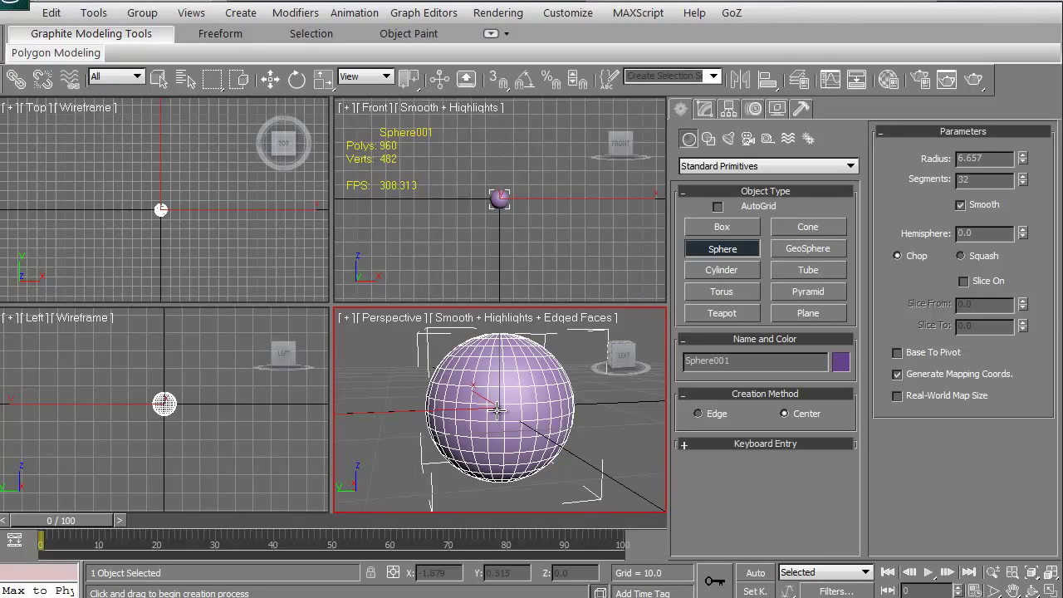
# - Lower the sphere's segments to 10 and nudge its radius to 6.058
pyautogui.moveTo(497, 397)
pyautogui.mouseDown(button='middle')
pyautogui.moveTo(496, 387)
pyautogui.moveTo(504, 397)
pyautogui.mouseUp(button='middle')
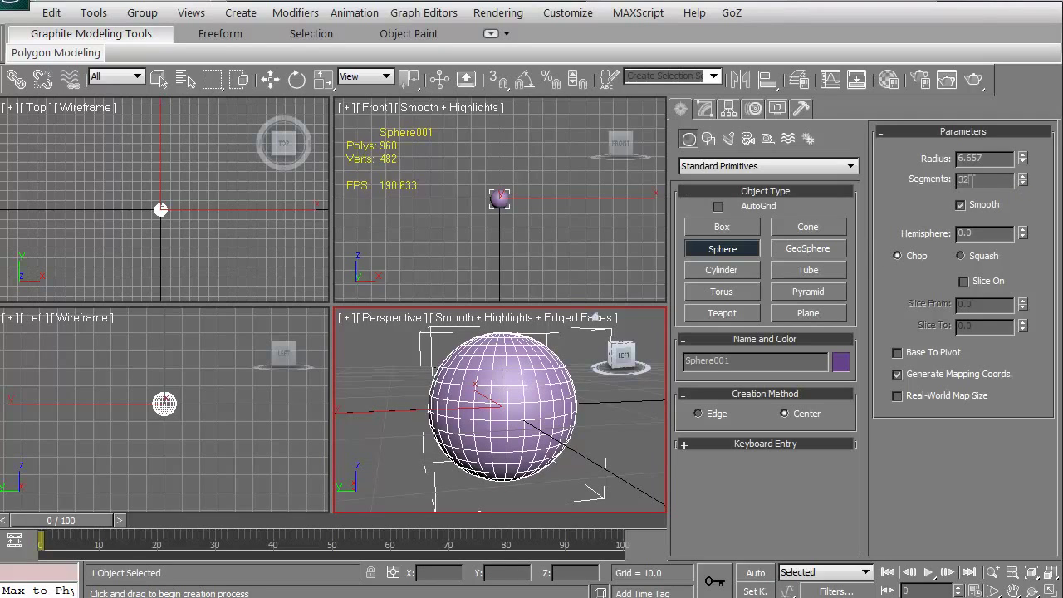
pyautogui.moveTo(957, 179); pyautogui.dragTo(1024, 116)
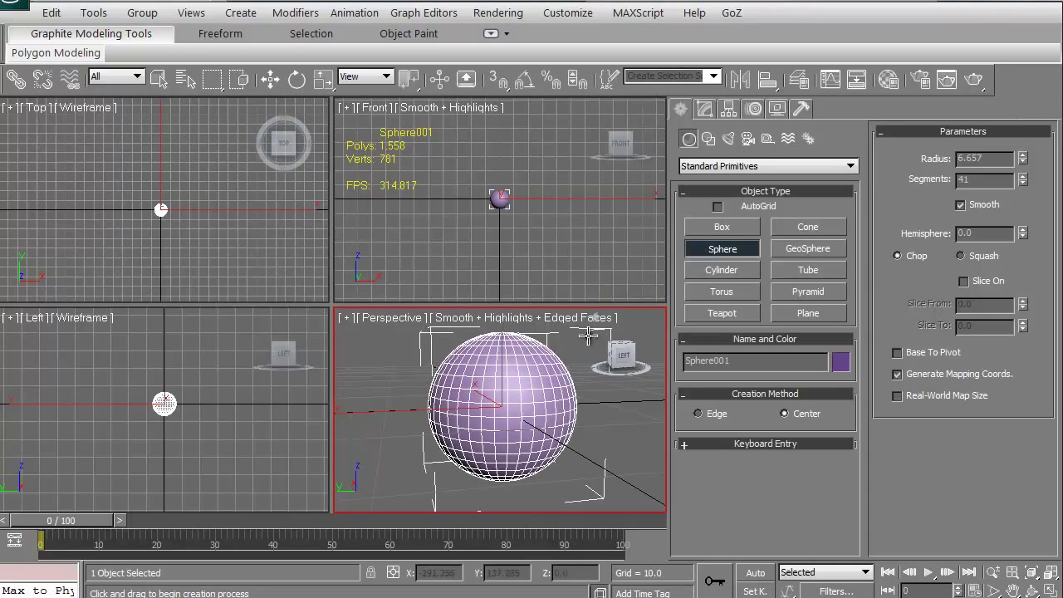
pyautogui.moveTo(1022, 185); pyautogui.dragTo(1023, 435)
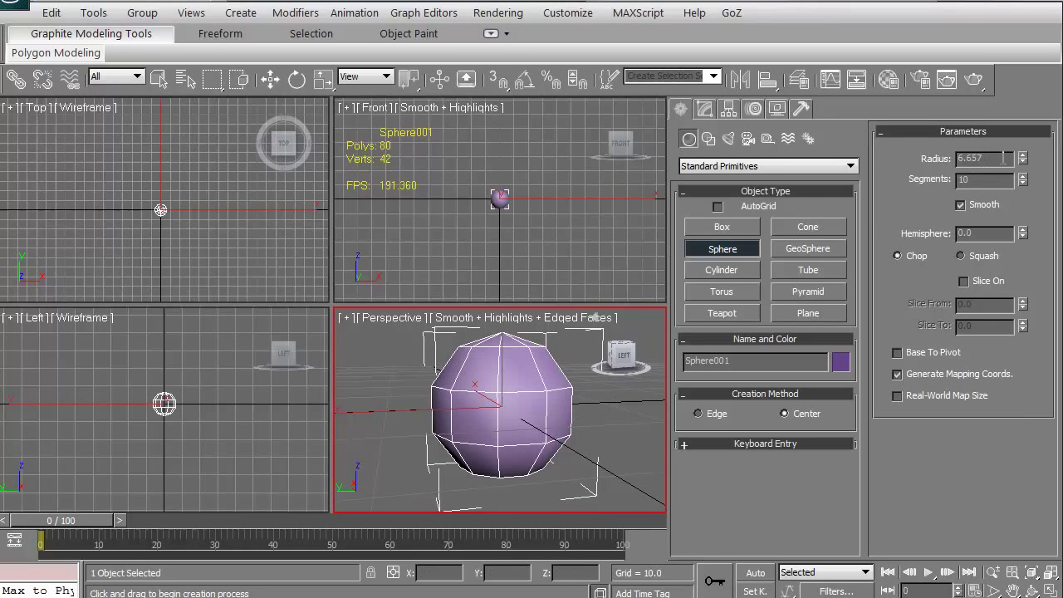
pyautogui.moveTo(1022, 158)
pyautogui.mouseDown()
pyautogui.moveTo(1033, 90)
pyautogui.moveTo(1023, 159)
pyautogui.mouseUp()
# - Set Hemisphere to 0.5 to make a dome, then drag it back to 0.0 for a full ball
pyautogui.moveTo(1022, 235); pyautogui.dragTo(1029, 148)
pyautogui.moveTo(967, 234); pyautogui.dragTo(1015, 241)
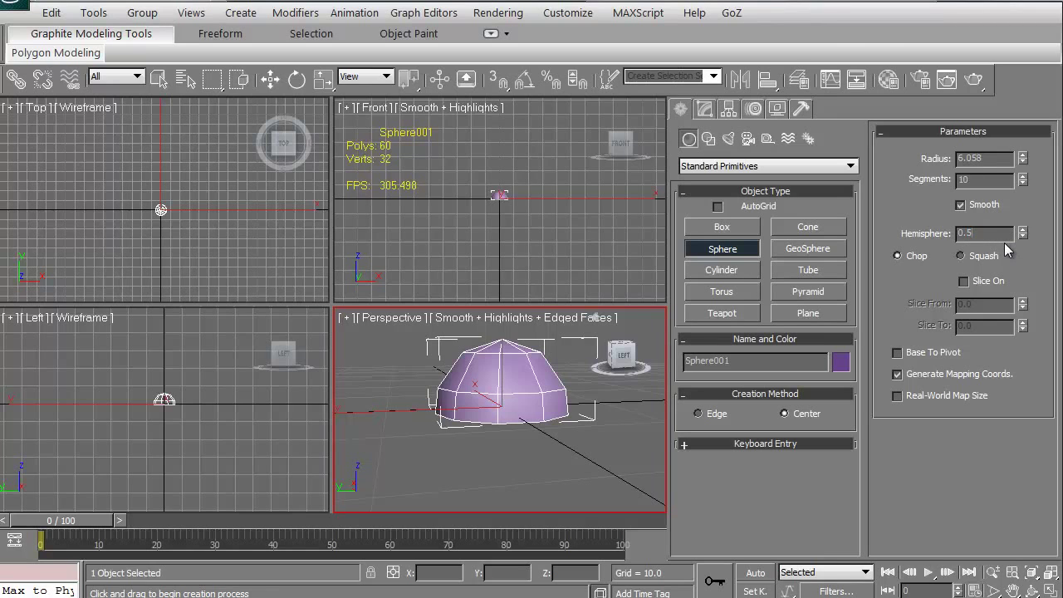
pyautogui.press('Return')
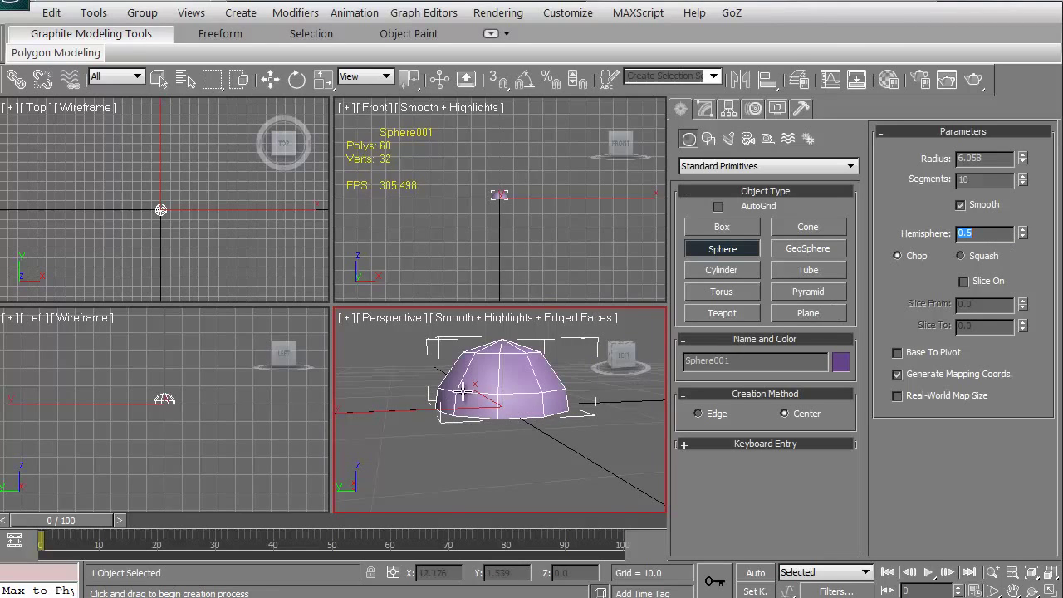
pyautogui.keyDown('alt'); pyautogui.moveTo(470, 390); pyautogui.dragTo(469, 405, button='middle'); pyautogui.keyUp('alt')
pyautogui.moveTo(622, 359); pyautogui.dragTo(599, 356)
pyautogui.moveTo(1022, 235); pyautogui.dragTo(1022, 375)
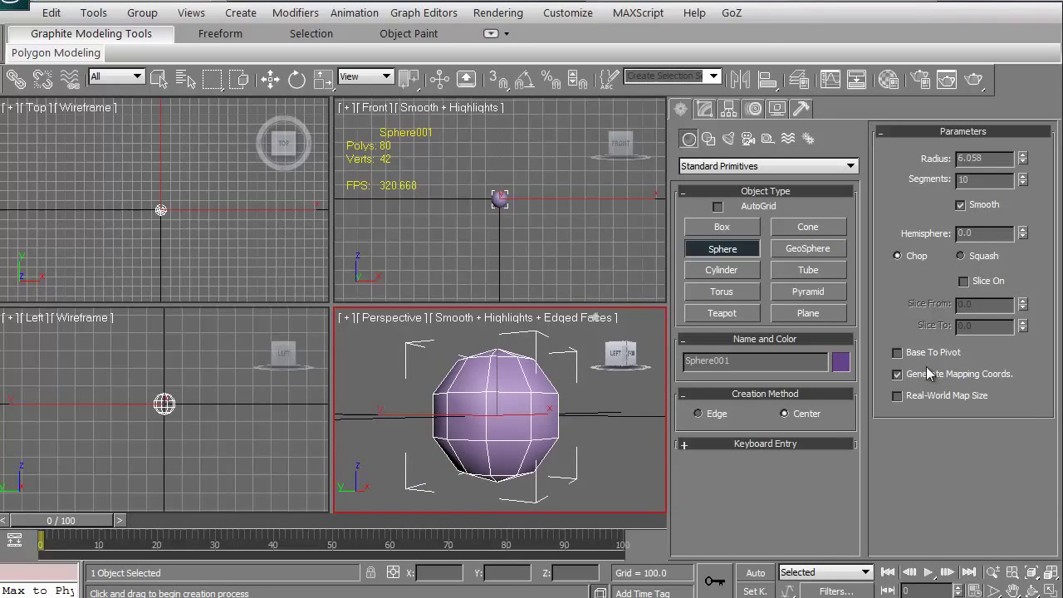
# - Convert the sphere to Editable Poly with Ctrl+E, then undo back to the parametric Sphere
pyautogui.moveTo(496, 401)
pyautogui.mouseDown(button='middle')
pyautogui.moveTo(467, 388)
pyautogui.moveTo(500, 391)
pyautogui.mouseUp(button='middle')
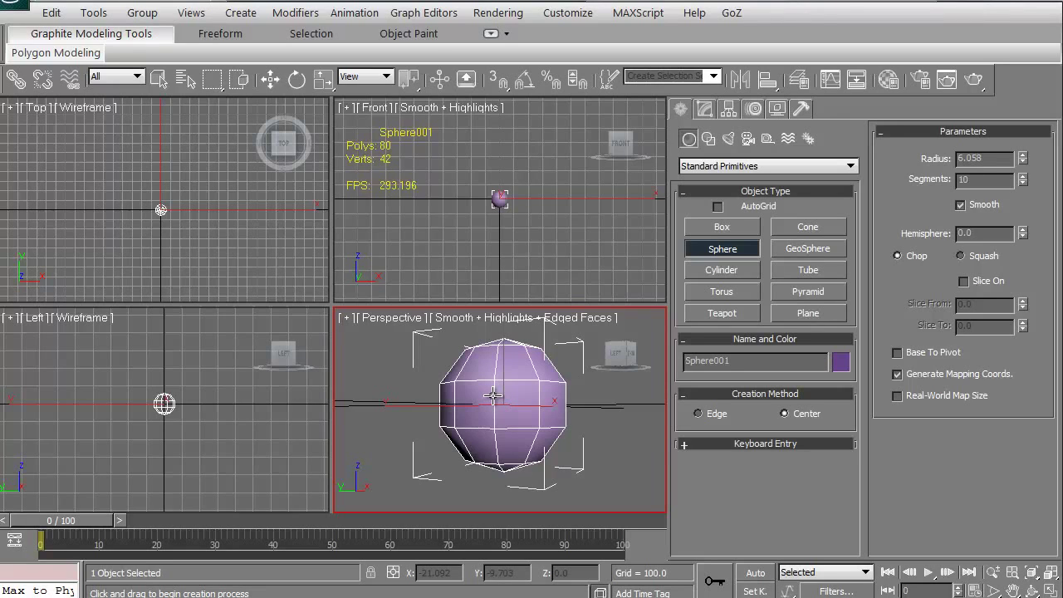
pyautogui.hotkey('ctrl', 'e')
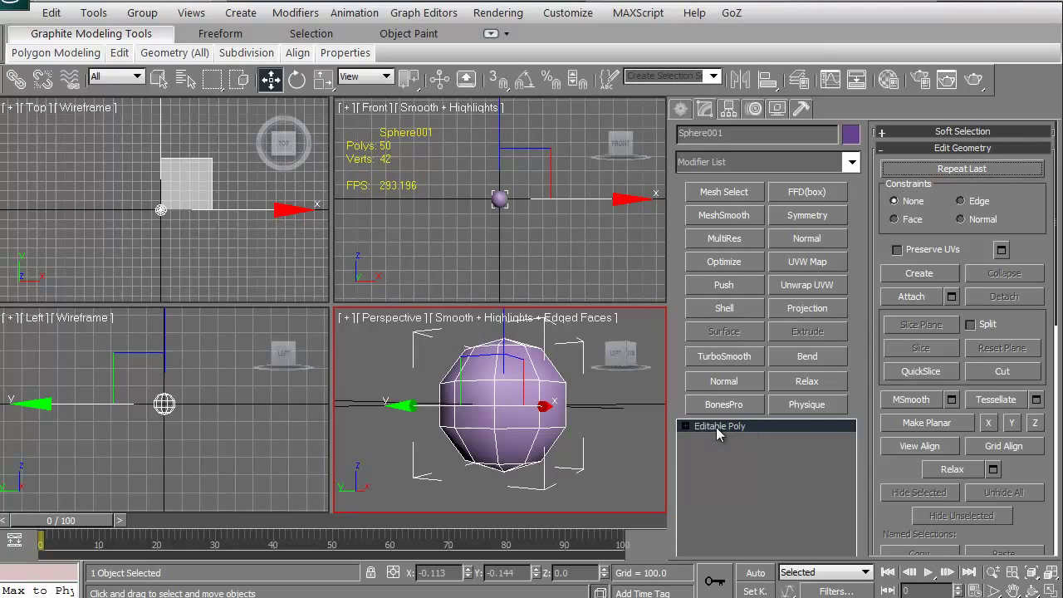
pyautogui.hotkey('ctrl', 'z')
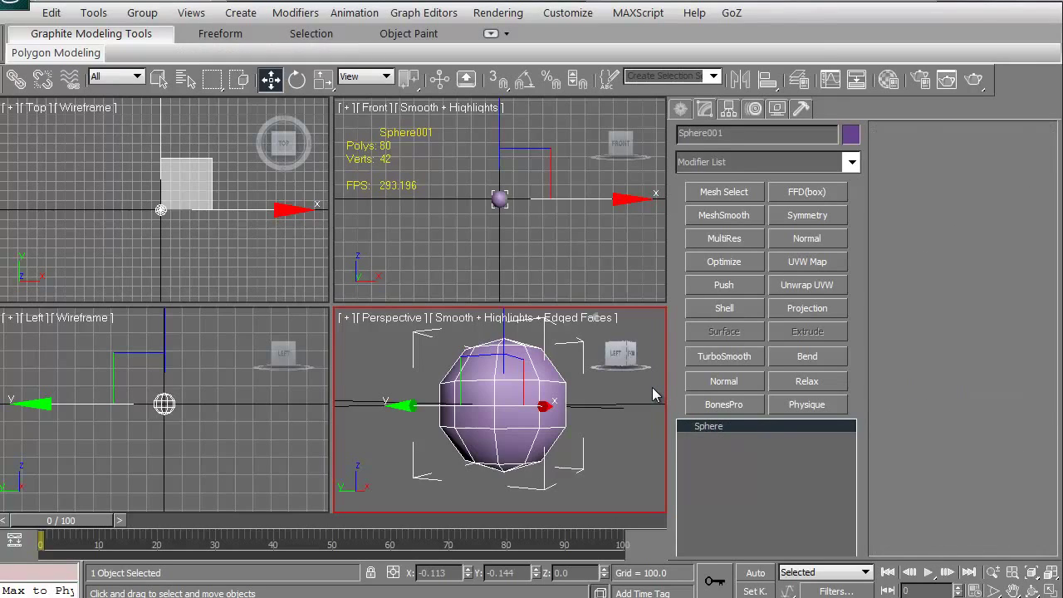
# - Convert Sphere001 to an Editable Mesh through the quad menu's Convert To option
pyautogui.rightClick(504, 392)
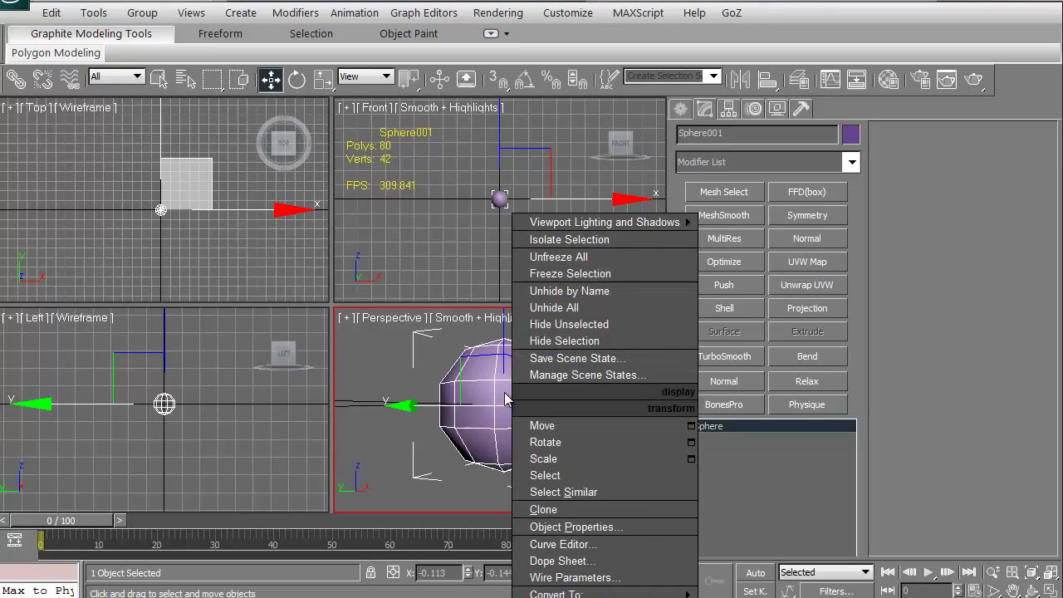
pyautogui.moveTo(552, 593)
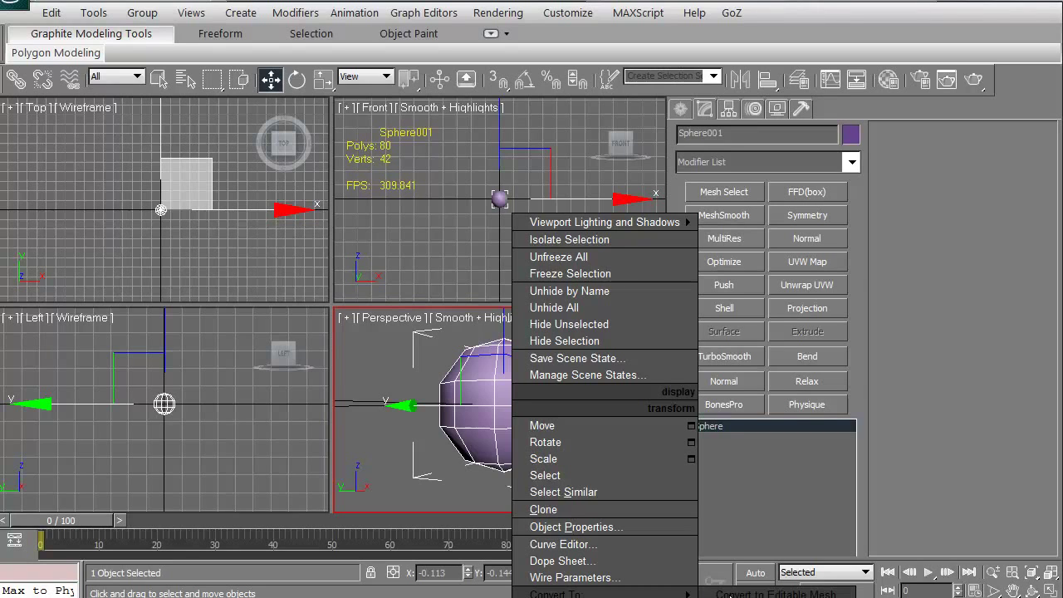
pyautogui.click(730, 594)
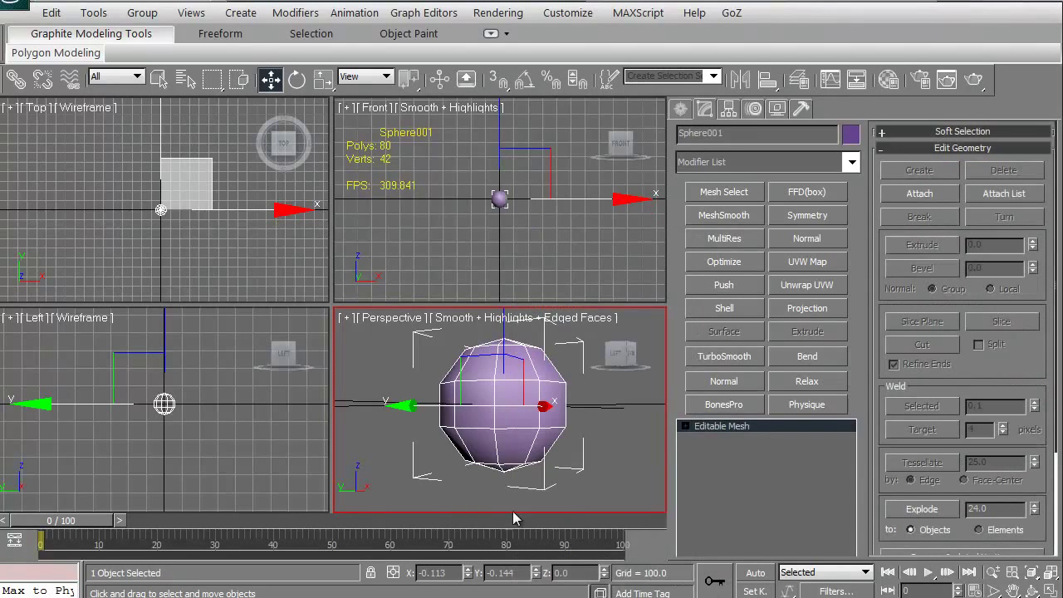
pyautogui.moveTo(506, 505); pyautogui.dragTo(480, 465, button='middle')
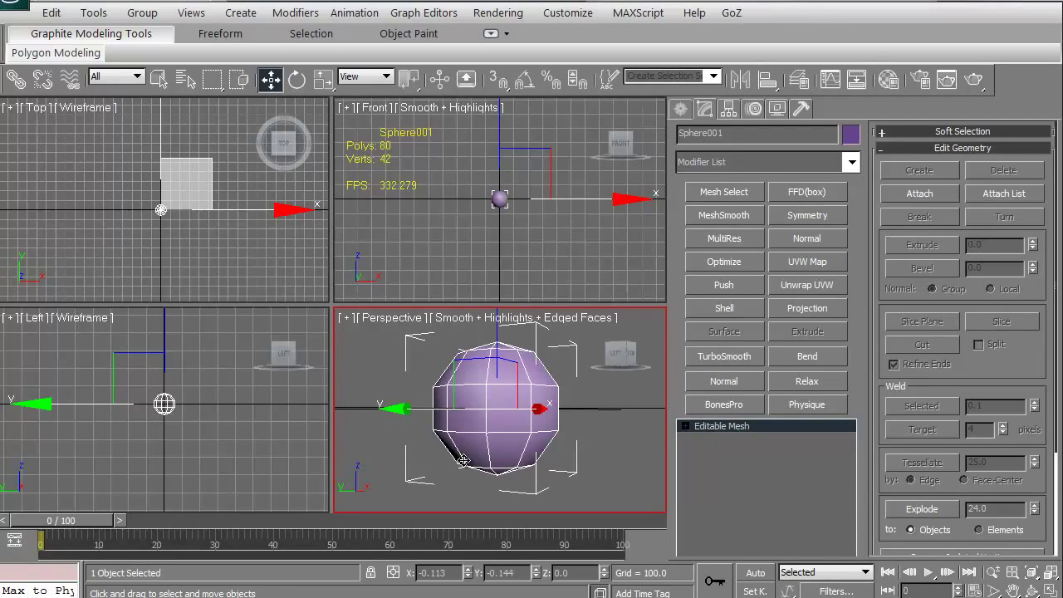
pyautogui.moveTo(533, 417); pyautogui.dragTo(527, 416, button='middle')
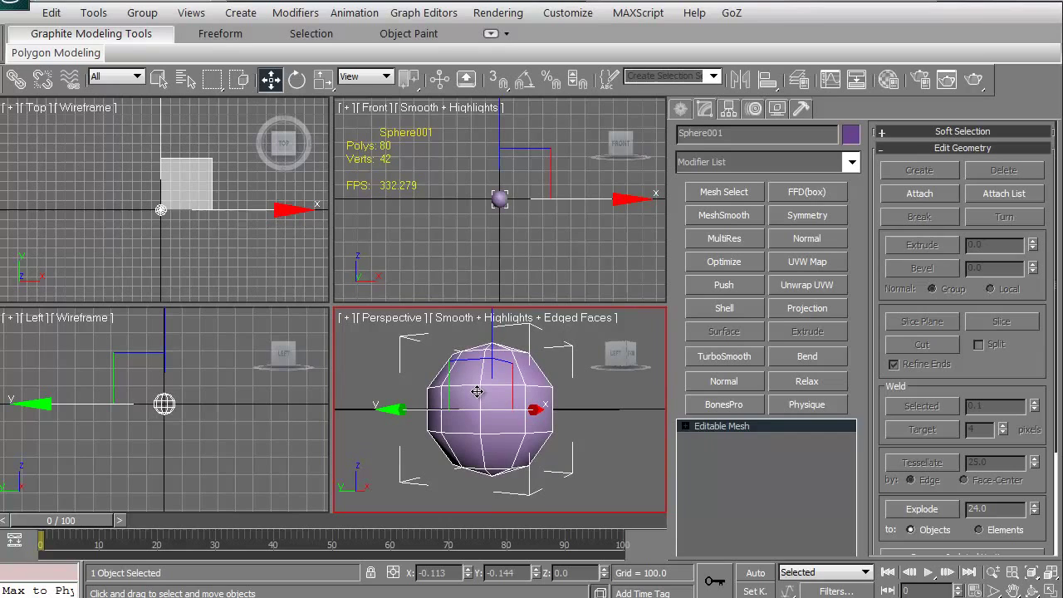
# - Turn the mesh into an Editable Poly (50 polygons, 42 vertices) and orbit to look down on it
pyautogui.moveTo(490, 405); pyautogui.dragTo(492, 428, button='middle')
pyautogui.hotkey('ctrl', 'z')
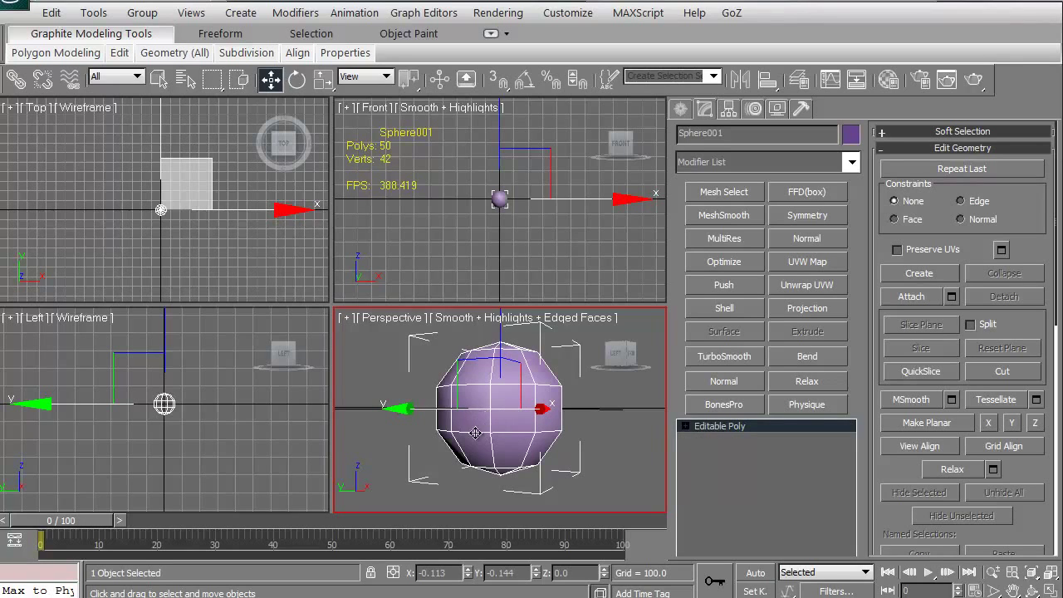
pyautogui.keyDown('alt'); pyautogui.moveTo(520, 403); pyautogui.dragTo(505, 429, button='middle'); pyautogui.keyUp('alt')
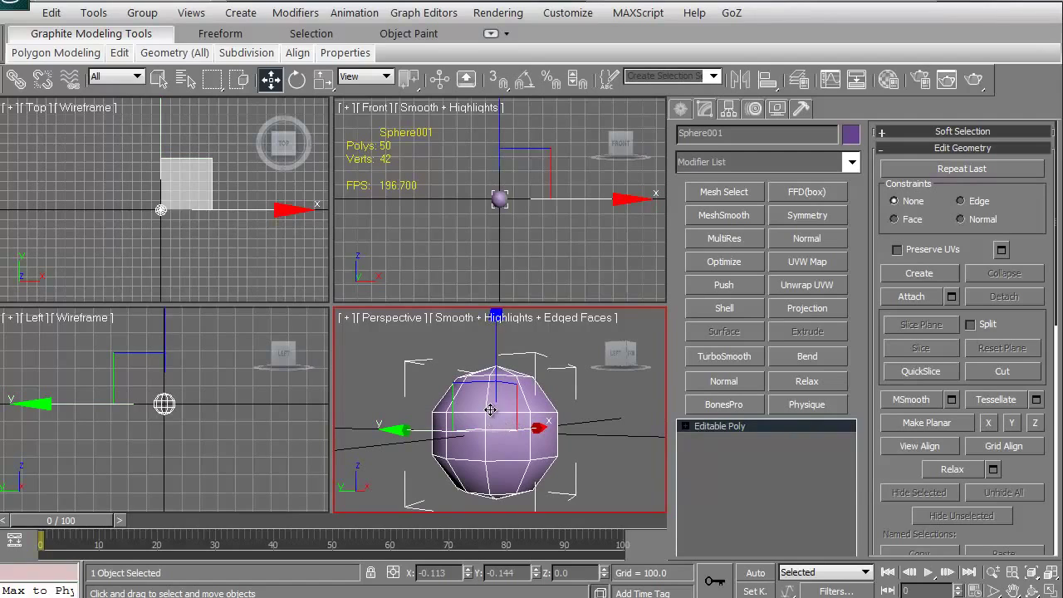
pyautogui.moveTo(621, 353); pyautogui.dragTo(620, 373)
# - Maximize the Perspective viewport with Alt+W, then zoom and orbit around the sphere
pyautogui.moveTo(529, 432); pyautogui.dragTo(516, 420, button='middle')
pyautogui.hotkey('alt', 'w')
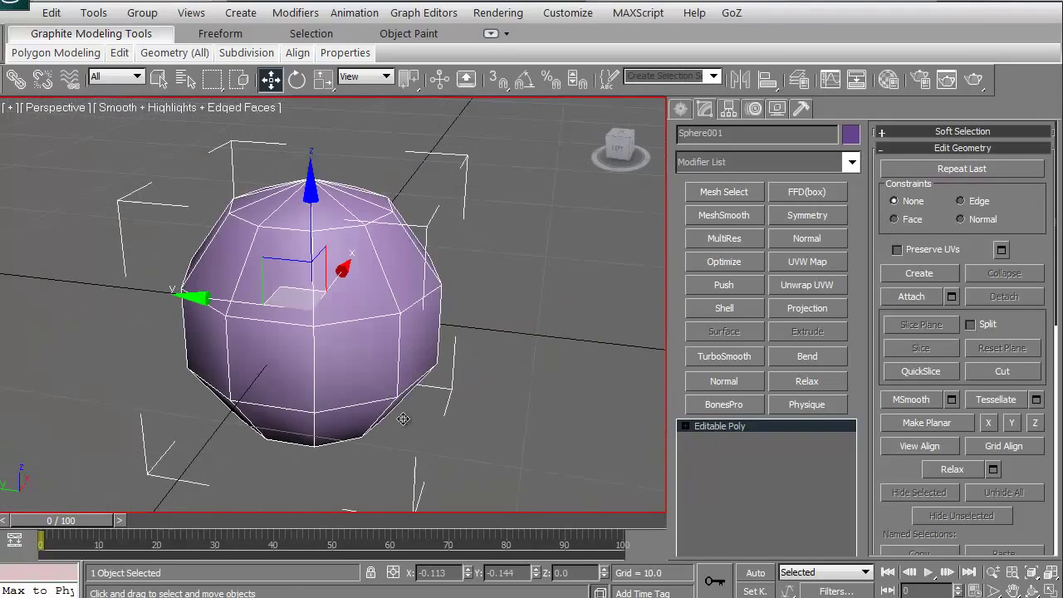
pyautogui.scroll(-2, 415, 388)
pyautogui.moveTo(415, 387); pyautogui.dragTo(416, 395, button='middle')
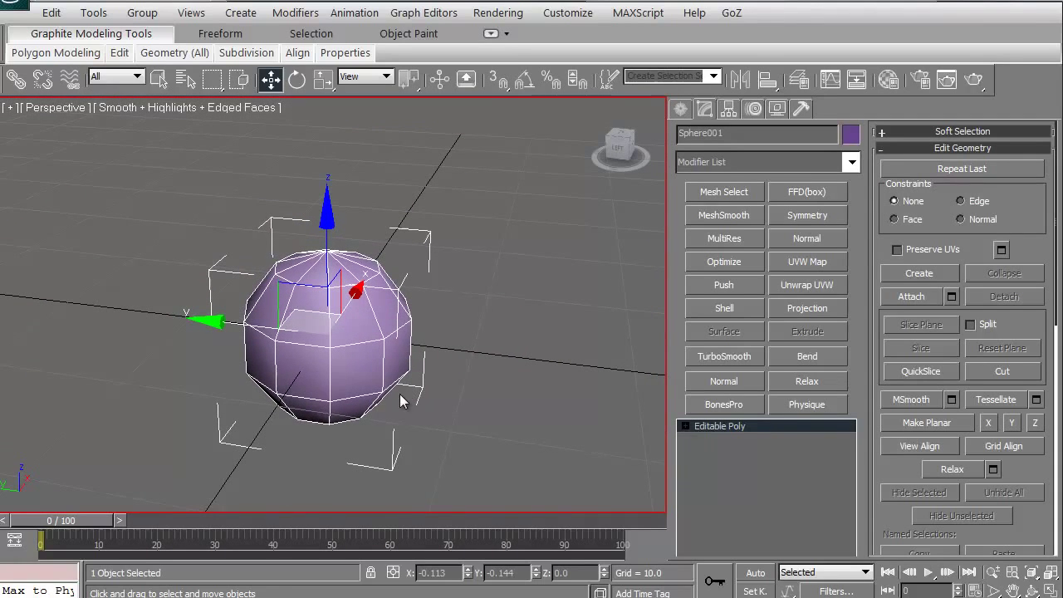
pyautogui.hotkey('ctrl', 'r')
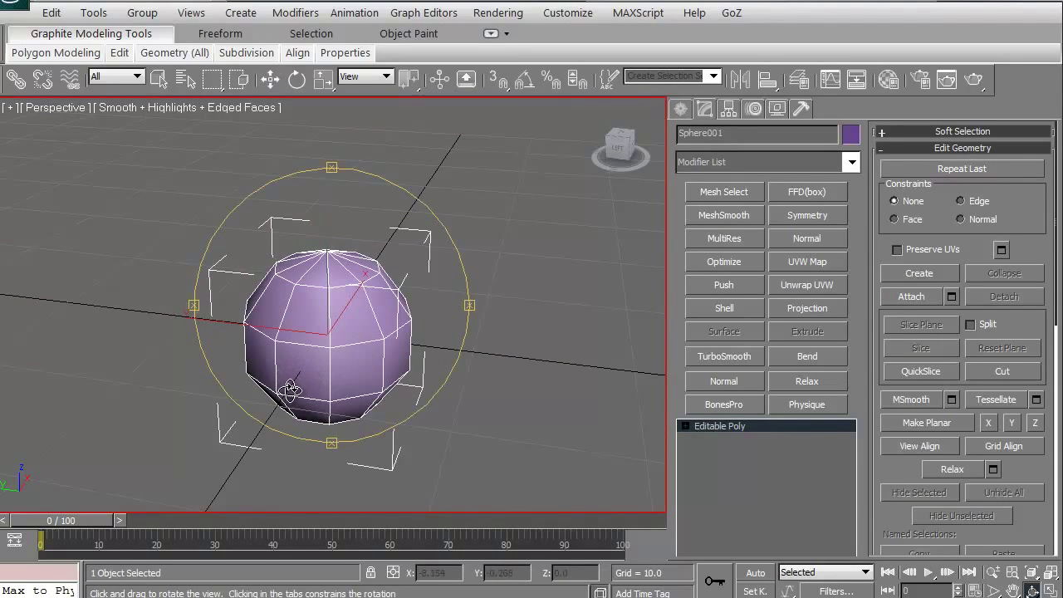
pyautogui.moveTo(287, 370); pyautogui.dragTo(315, 364)
pyautogui.moveTo(619, 148)
pyautogui.mouseDown()
pyautogui.moveTo(621, 158)
pyautogui.moveTo(619, 147)
pyautogui.mouseUp()
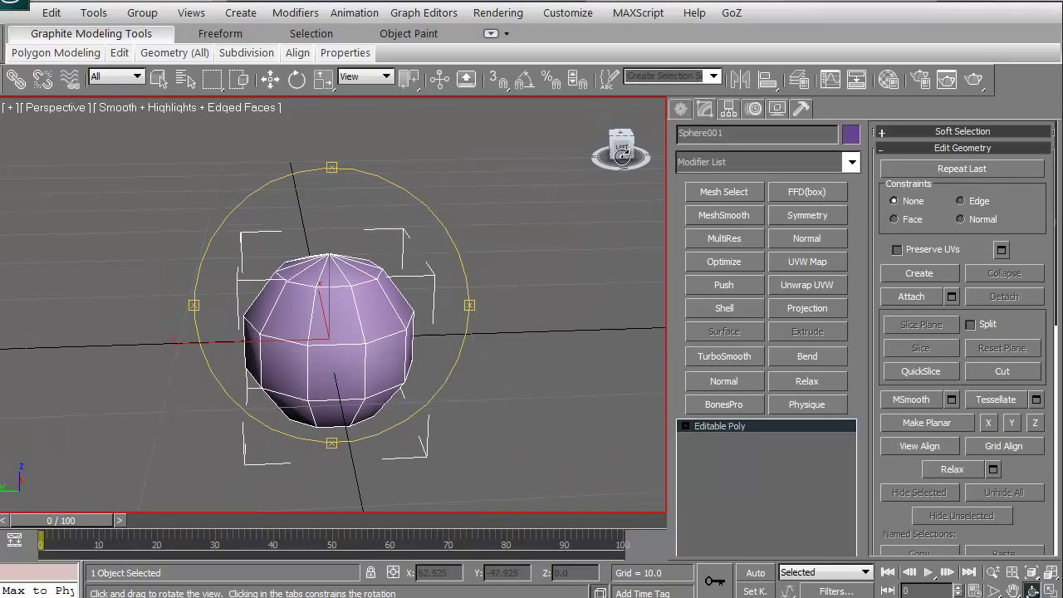
# - Move the sphere slightly up along Z and across Y to a new spot on the ground plane
pyautogui.click(270, 79)
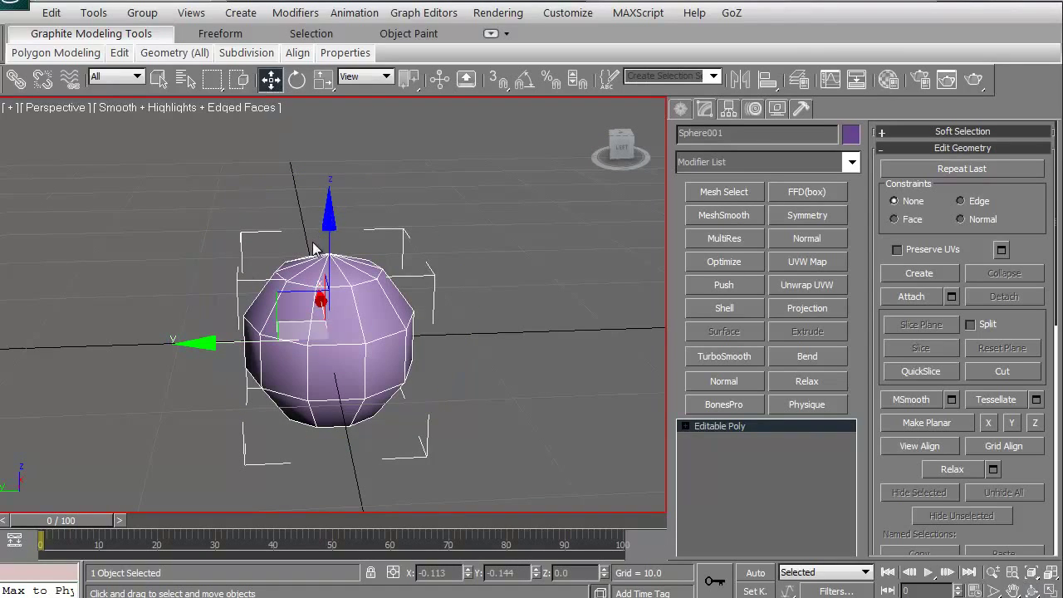
pyautogui.moveTo(325, 224); pyautogui.dragTo(359, 216)
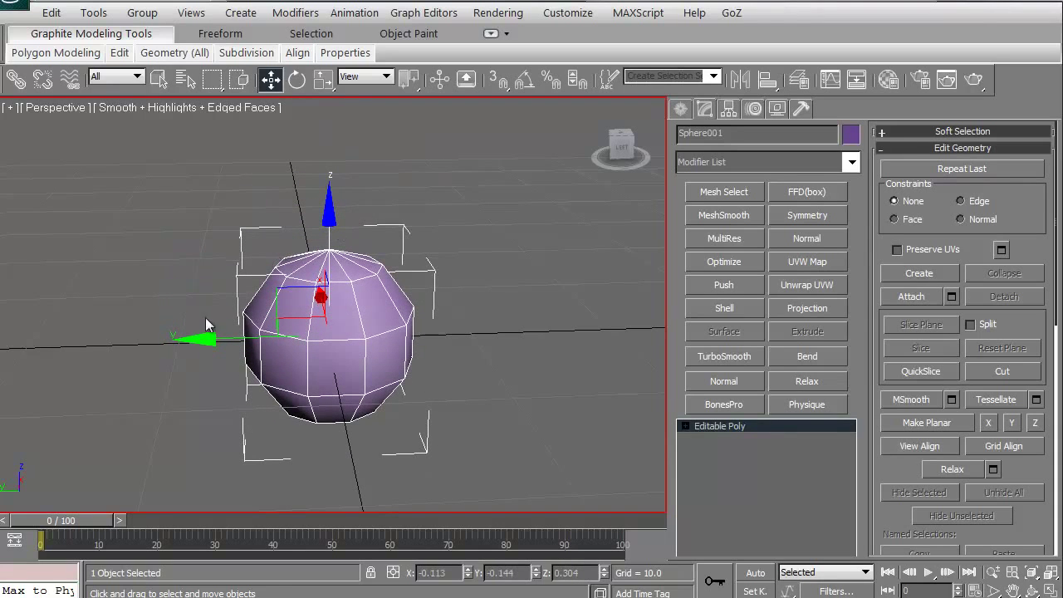
pyautogui.moveTo(206, 338); pyautogui.dragTo(189, 357)
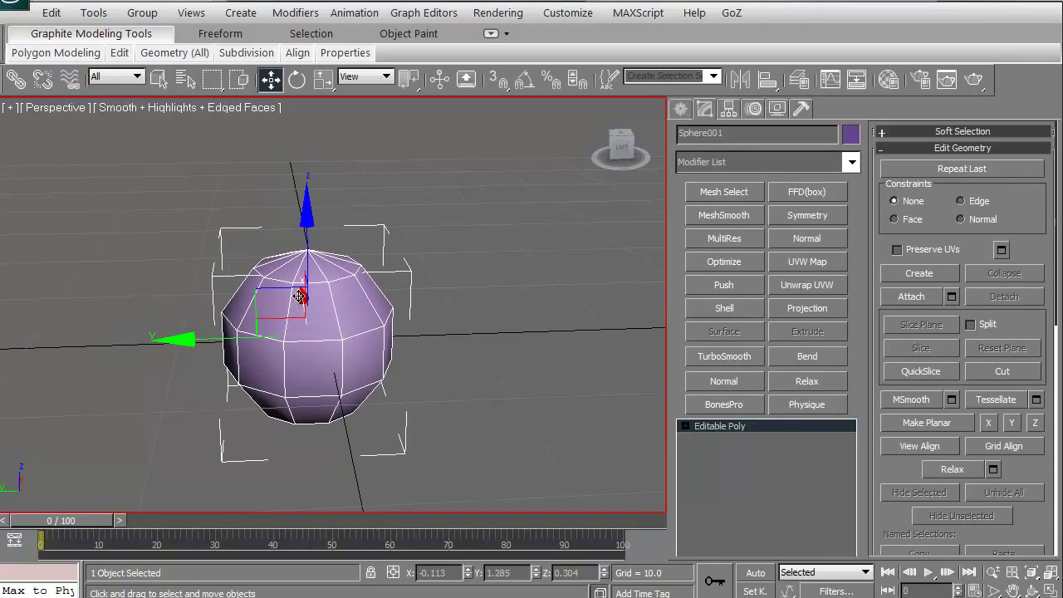
pyautogui.moveTo(299, 296); pyautogui.dragTo(347, 292)
pyautogui.keyDown('alt'); pyautogui.moveTo(333, 356); pyautogui.dragTo(289, 397, button='middle'); pyautogui.keyUp('alt')
# - Move the sphere around the grid along its axes, ending slightly lowered along Z
pyautogui.click(270, 79)
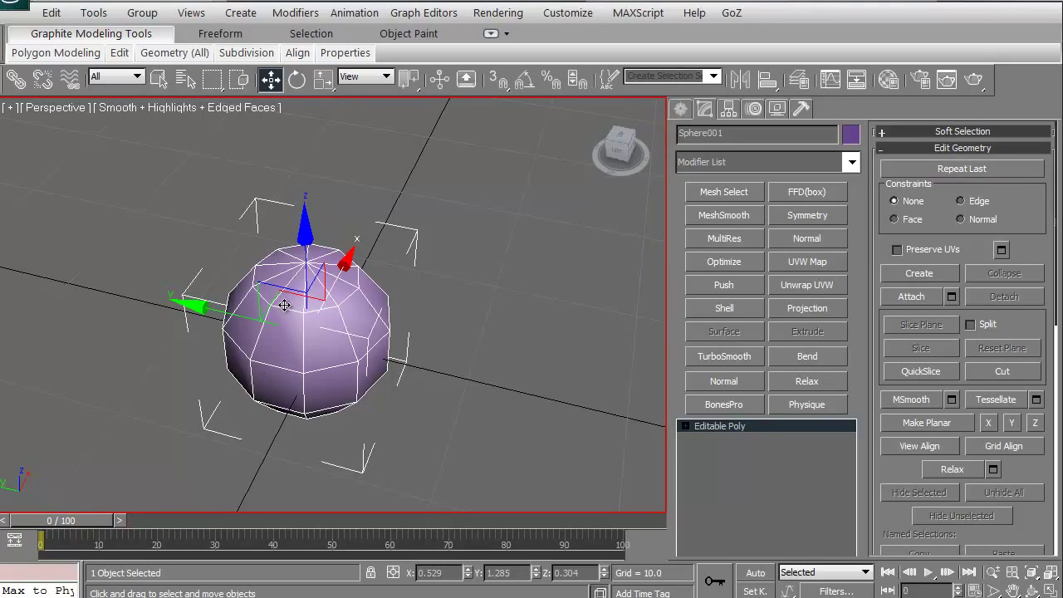
pyautogui.moveTo(284, 303)
pyautogui.mouseDown()
pyautogui.moveTo(296, 289)
pyautogui.moveTo(289, 299)
pyautogui.moveTo(350, 313)
pyautogui.moveTo(420, 312)
pyautogui.moveTo(523, 353)
pyautogui.moveTo(296, 395)
pyautogui.moveTo(145, 313)
pyautogui.moveTo(325, 245)
pyautogui.moveTo(391, 304)
pyautogui.moveTo(304, 355)
pyautogui.moveTo(240, 294)
pyautogui.moveTo(286, 313)
pyautogui.mouseUp()
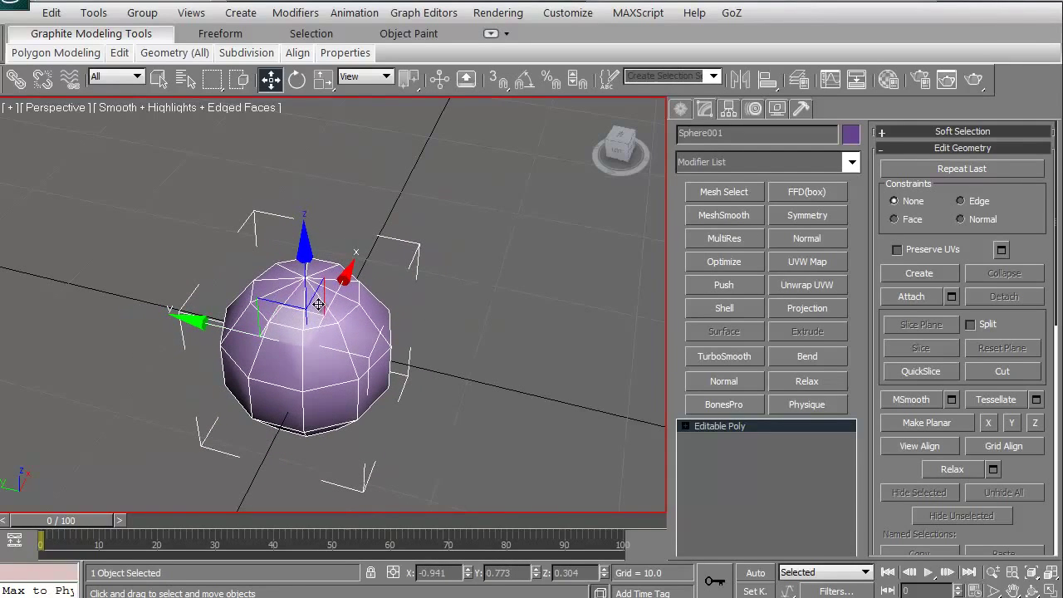
pyautogui.moveTo(321, 300); pyautogui.dragTo(272, 327)
pyautogui.moveTo(347, 278); pyautogui.dragTo(265, 285)
pyautogui.moveTo(202, 295); pyautogui.dragTo(276, 226)
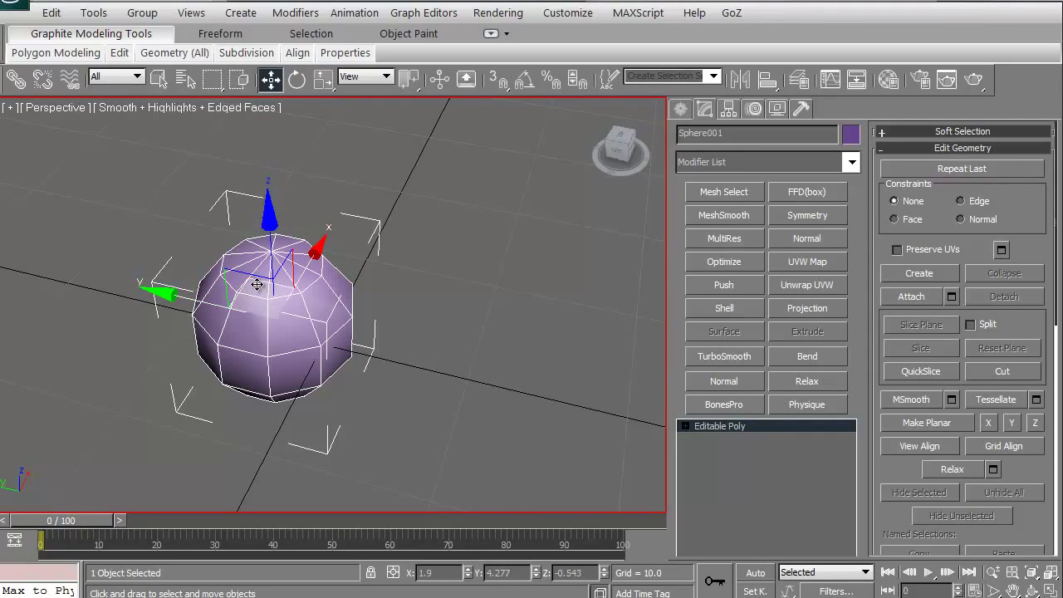
pyautogui.moveTo(255, 285)
pyautogui.mouseDown()
pyautogui.moveTo(253, 209)
pyautogui.moveTo(249, 298)
pyautogui.mouseUp()
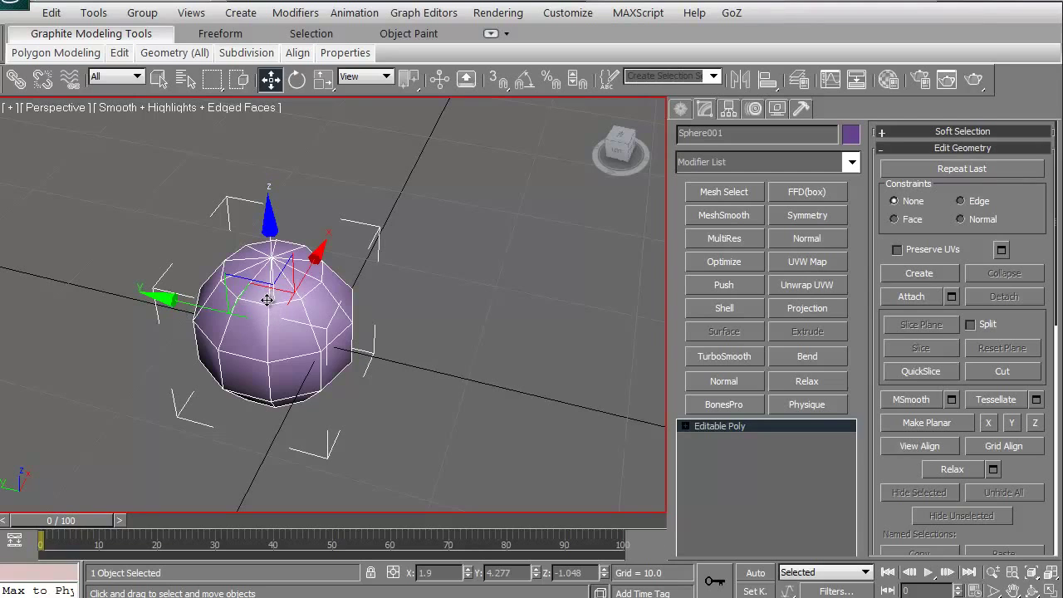
# - Pan the view and toggle the transform gizmo off and back on with X
pyautogui.moveTo(199, 359); pyautogui.dragTo(308, 353, button='middle')
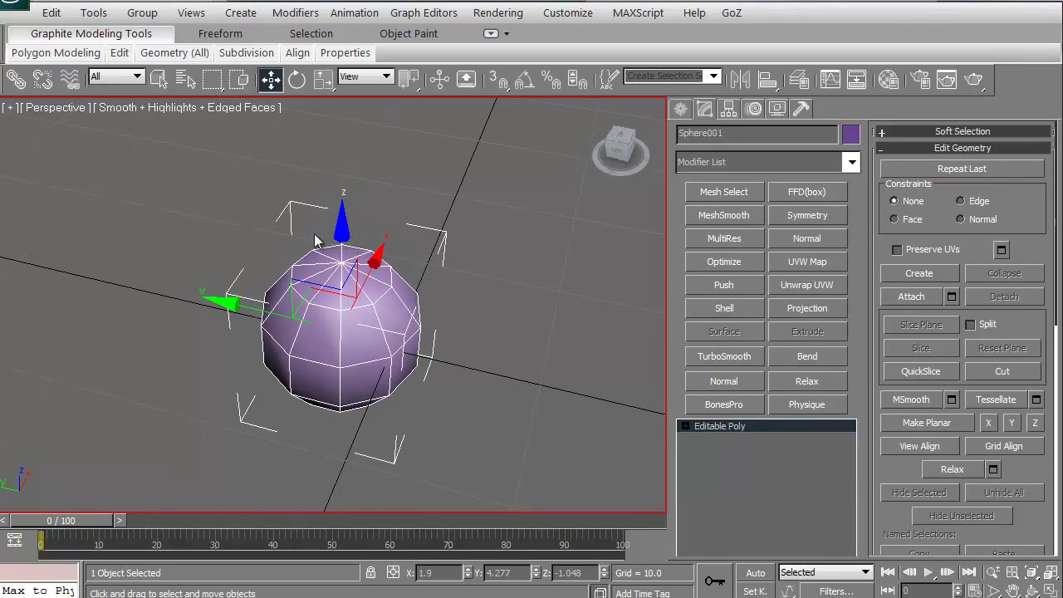
pyautogui.press('x')
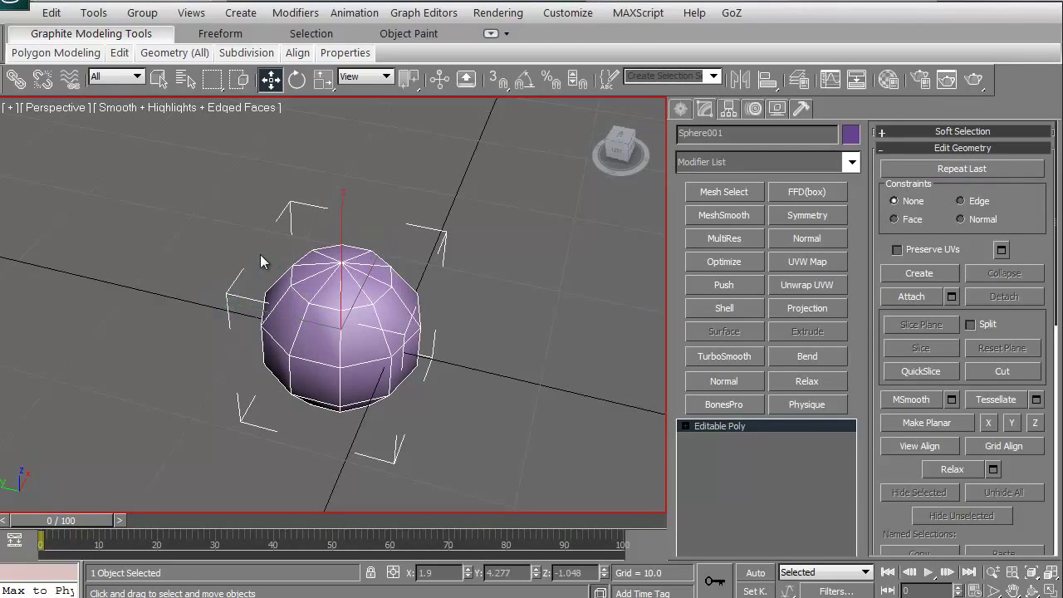
pyautogui.press('x')
pyautogui.press('x')
pyautogui.press('x')
pyautogui.press('x')
pyautogui.press('x')
pyautogui.press('x')
pyautogui.press('x')
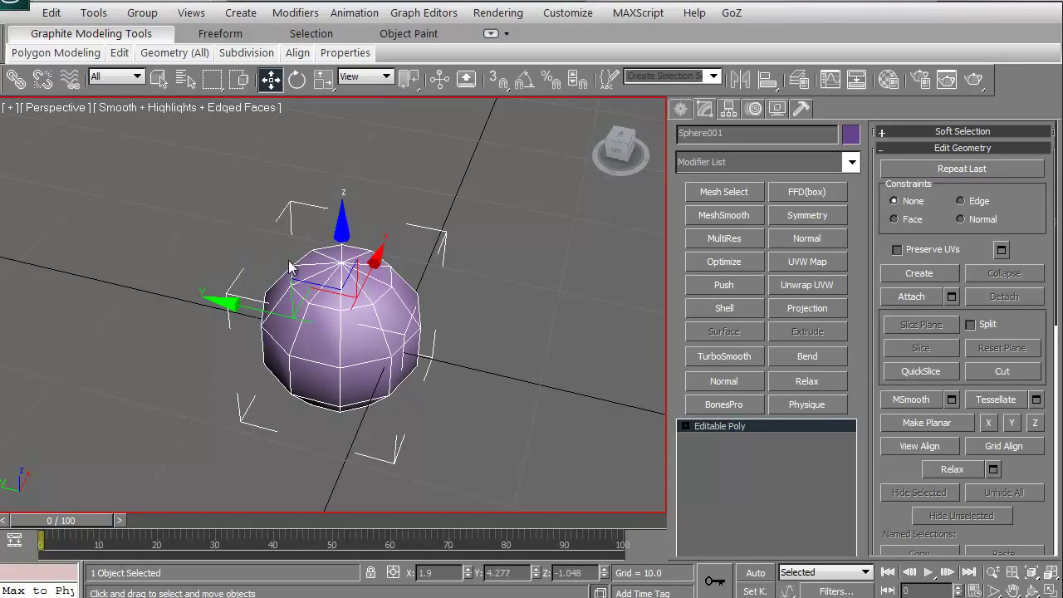
# - Start a Z-axis copy of the sphere, cancel it, and pan the view slightly
pyautogui.moveTo(338, 233)
pyautogui.keyDown('shift'); pyautogui.mouseDown()
pyautogui.moveTo(350, 211)
pyautogui.moveTo(353, 336)
pyautogui.moveTo(359, 192)
pyautogui.moveTo(368, 333)
pyautogui.mouseUp(); pyautogui.keyUp('shift')
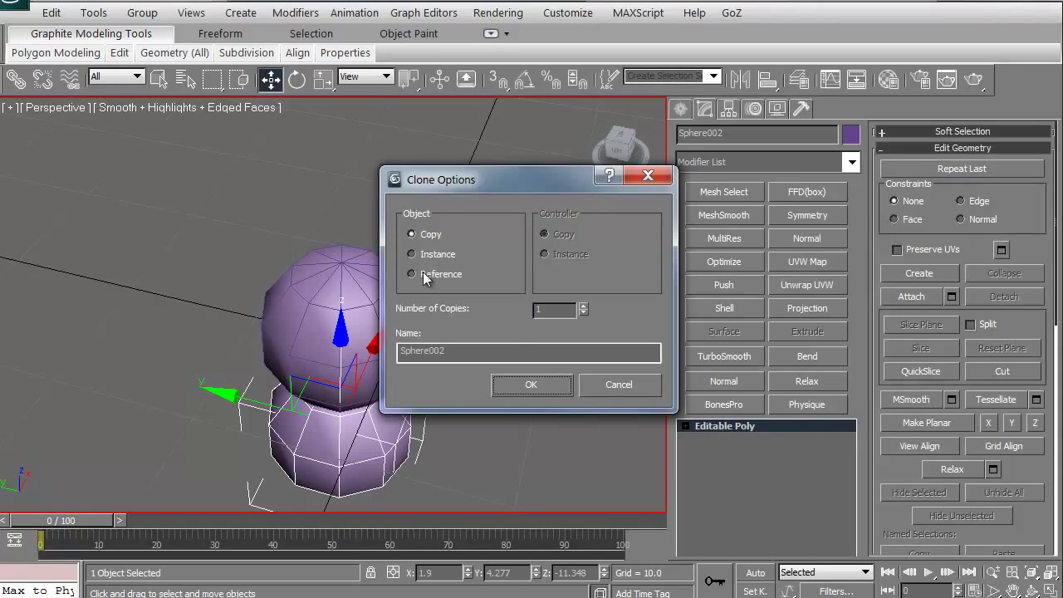
pyautogui.click(602, 387)
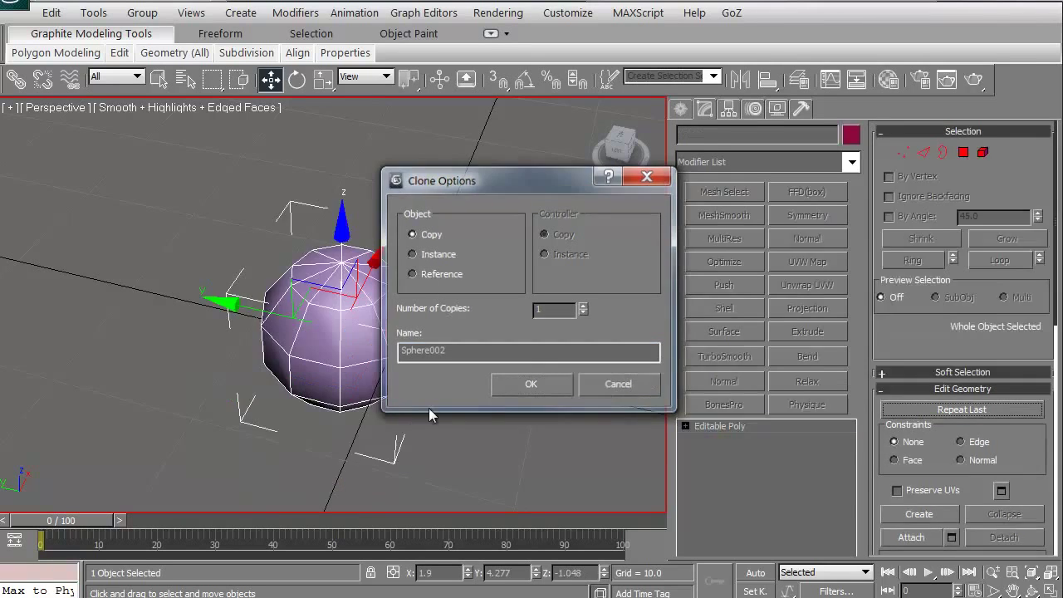
pyautogui.moveTo(309, 365); pyautogui.dragTo(320, 375, button='middle')
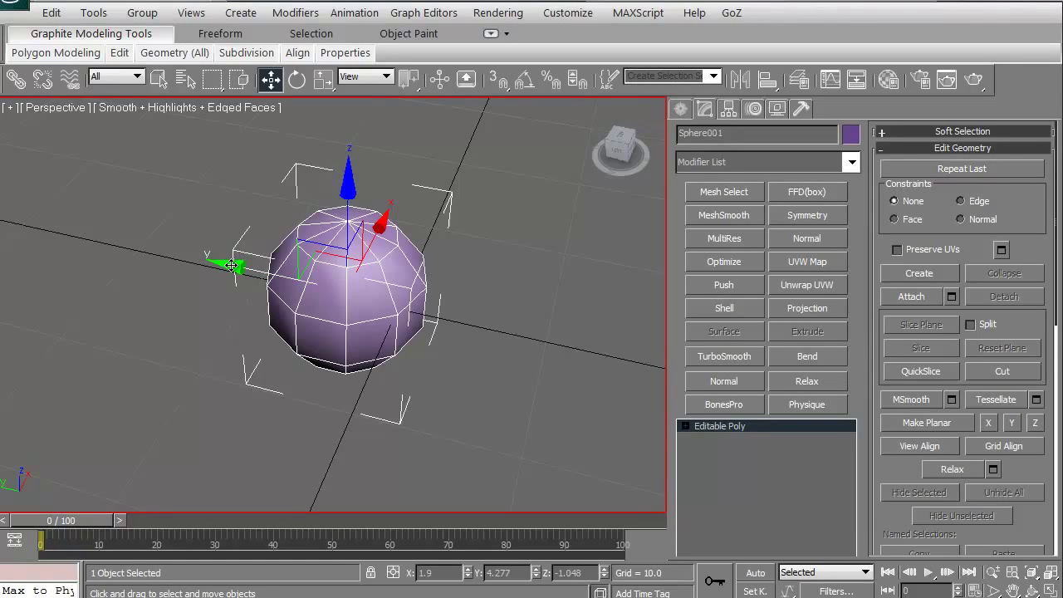
# - Clone the sphere along Y as an Instance, then reselect the original sphere
pyautogui.moveTo(231, 265)
pyautogui.mouseDown()
pyautogui.moveTo(379, 296)
pyautogui.moveTo(246, 282)
pyautogui.moveTo(231, 271)
pyautogui.moveTo(404, 304)
pyautogui.mouseUp()
pyautogui.click(411, 253)
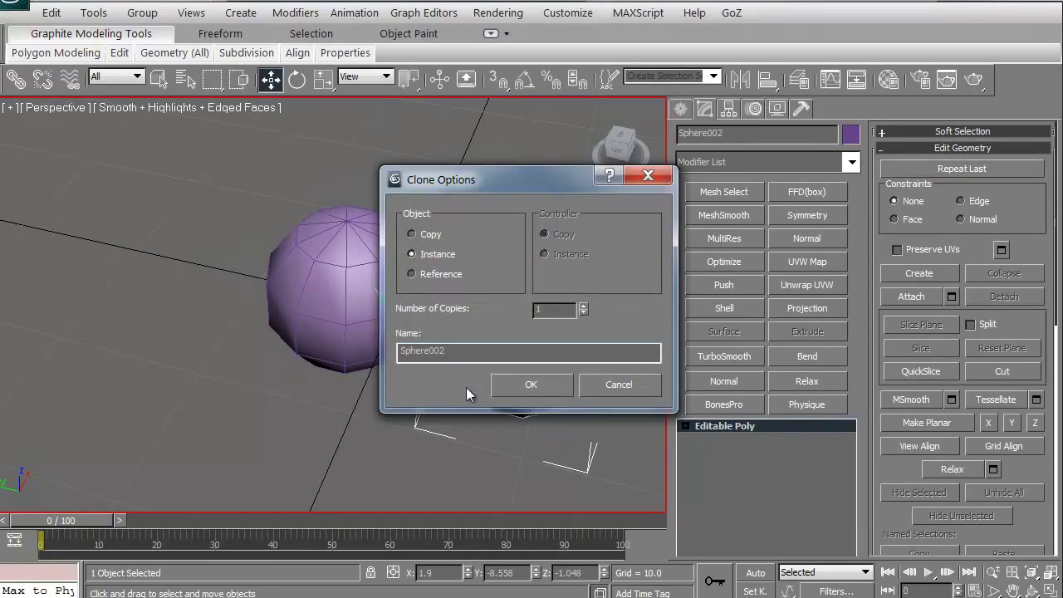
pyautogui.click(527, 385)
pyautogui.click(340, 301)
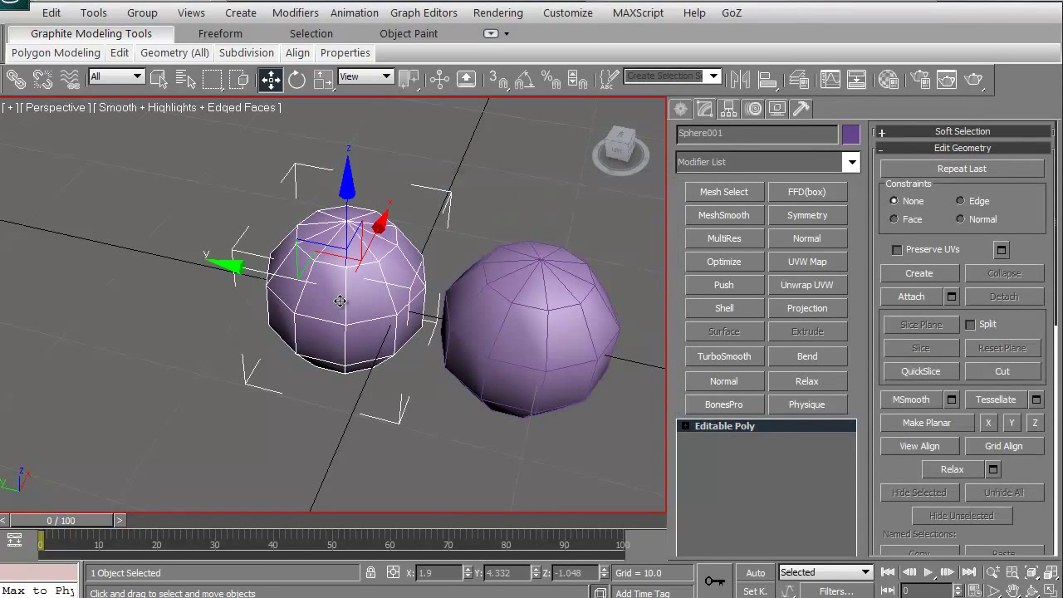
# - Move the sphere's top vertices along Y in Vertex mode, then undo the move
pyautogui.press('1')
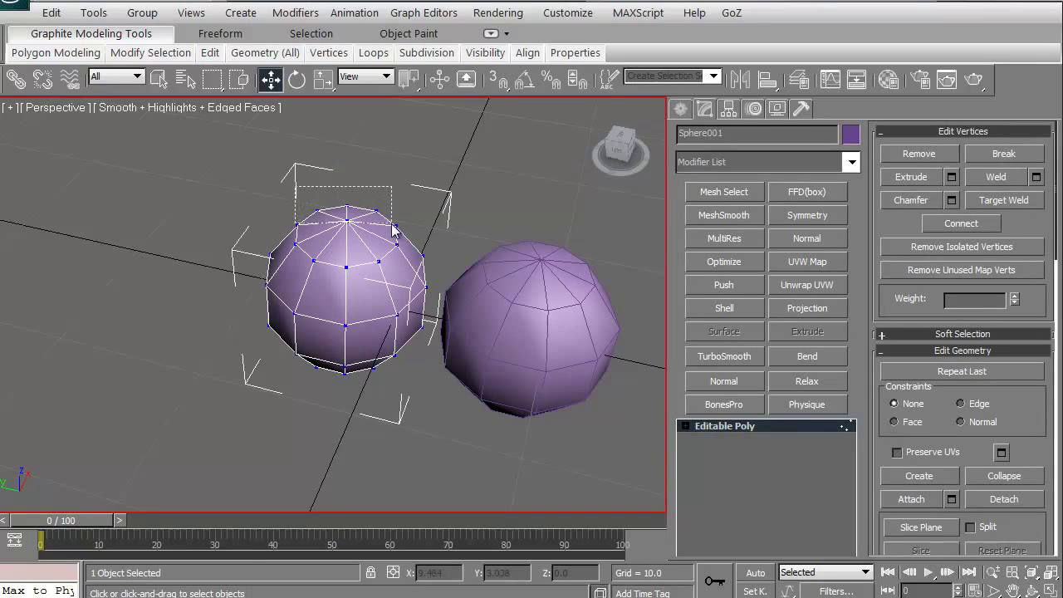
pyautogui.click(395, 232)
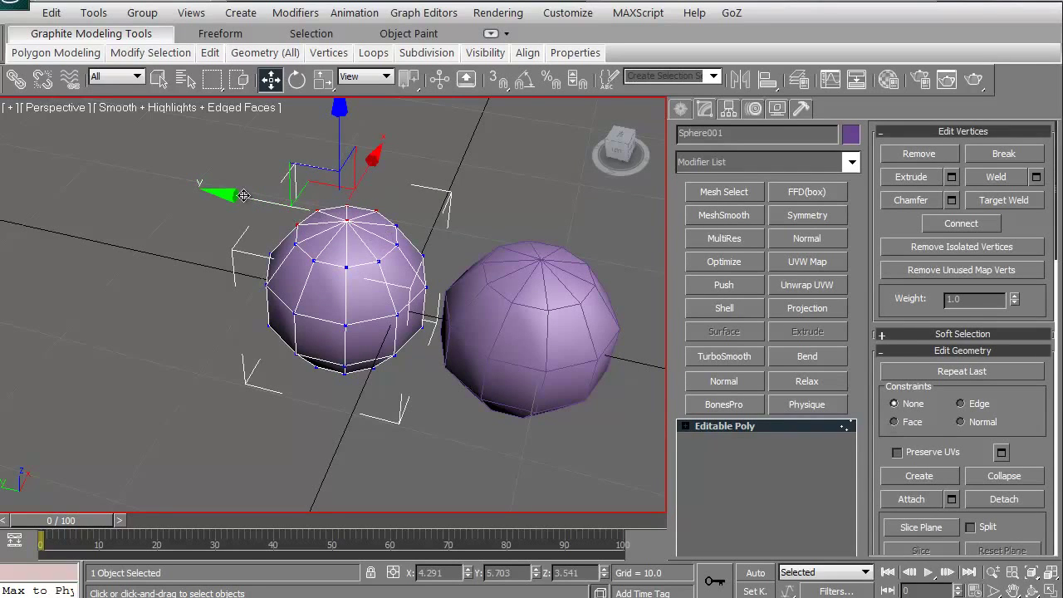
pyautogui.moveTo(228, 195)
pyautogui.mouseDown()
pyautogui.moveTo(121, 191)
pyautogui.moveTo(231, 201)
pyautogui.mouseUp()
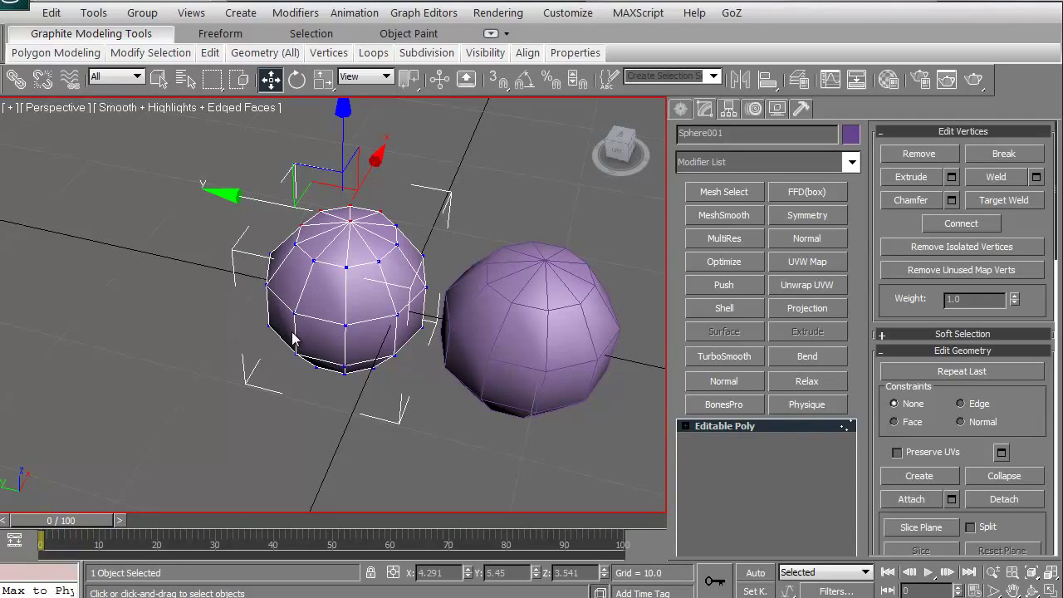
pyautogui.hotkey('ctrl', 'z')
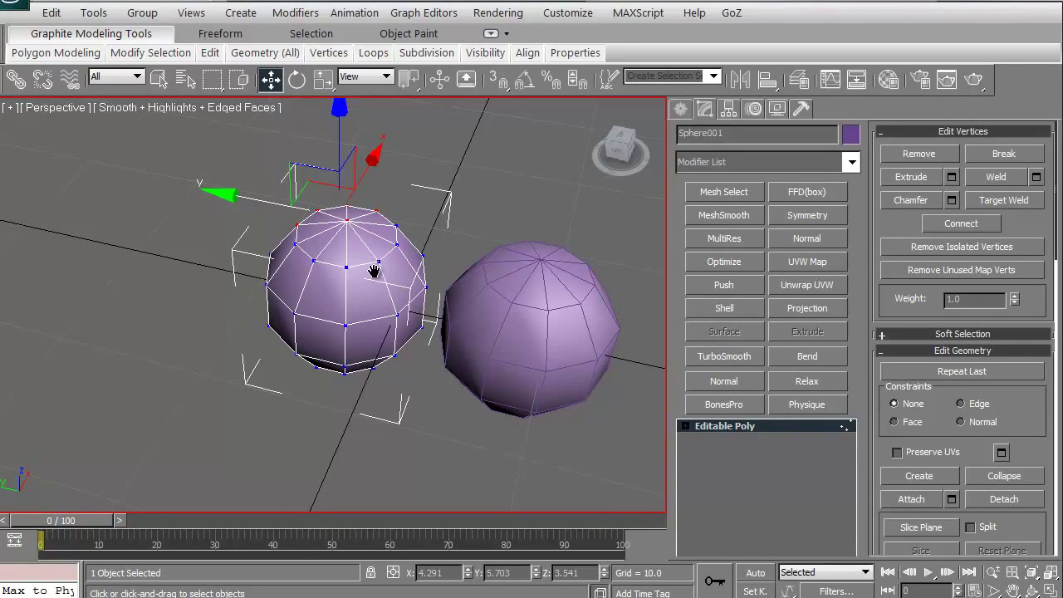
pyautogui.moveTo(373, 271); pyautogui.dragTo(373, 292, button='middle')
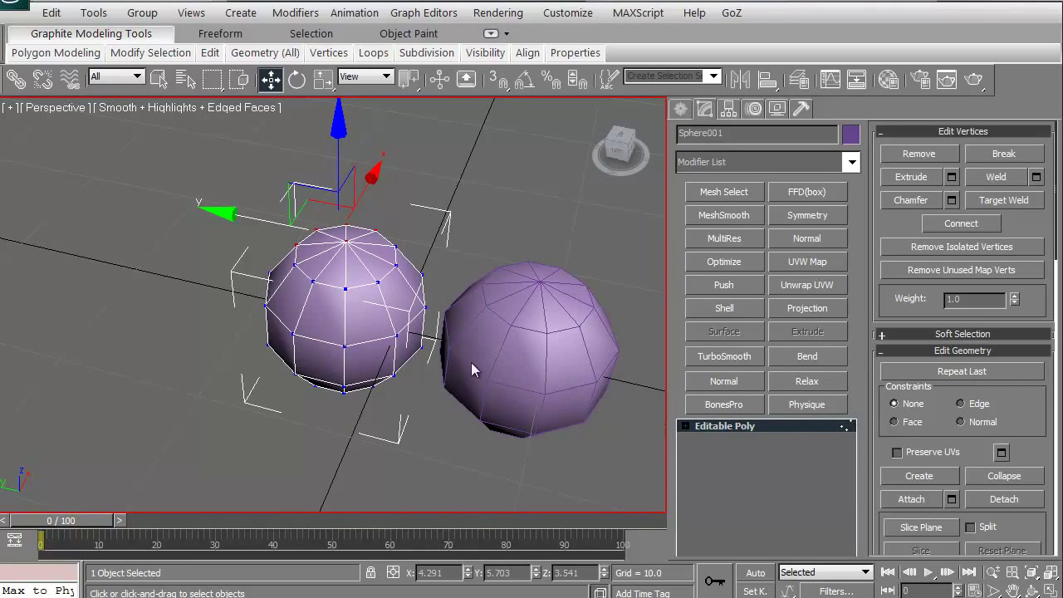
# - Cycle through Edge, Border, Polygon and Element levels, return to object level, and deselect
pyautogui.press('1')
pyautogui.press('2')
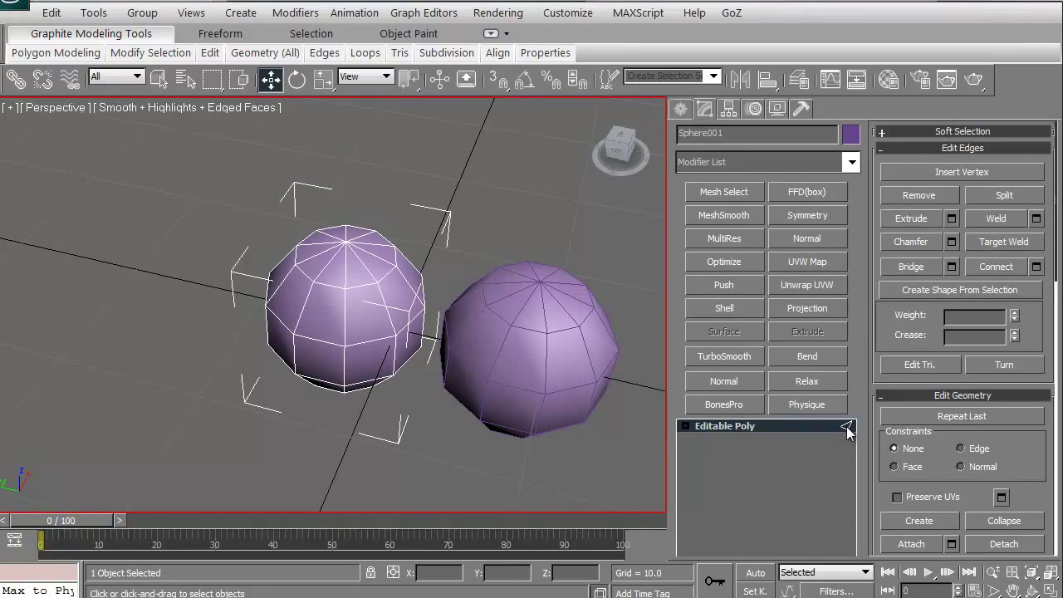
pyautogui.press('3')
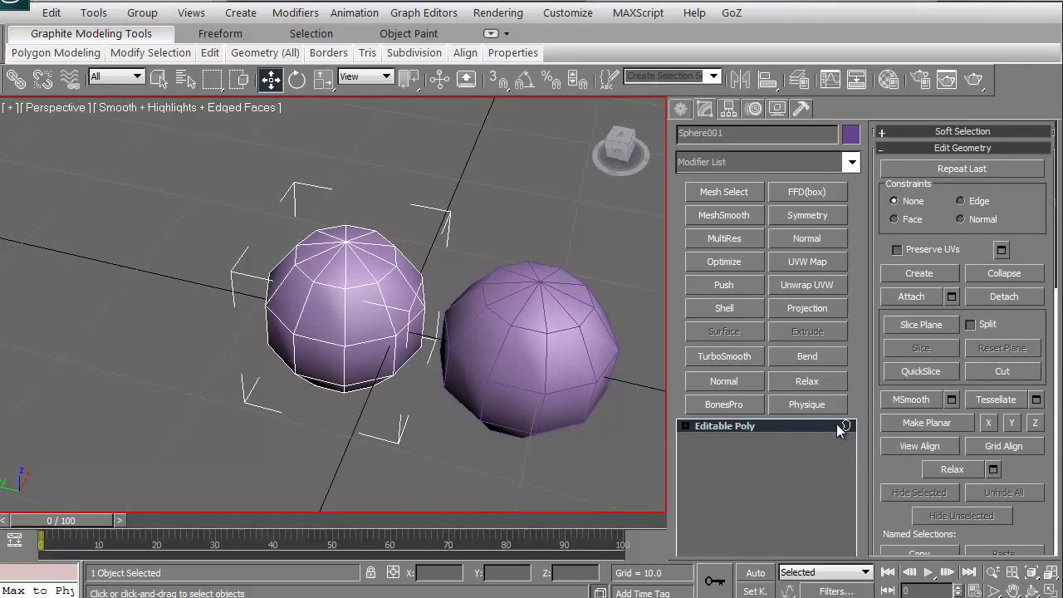
pyautogui.press('4')
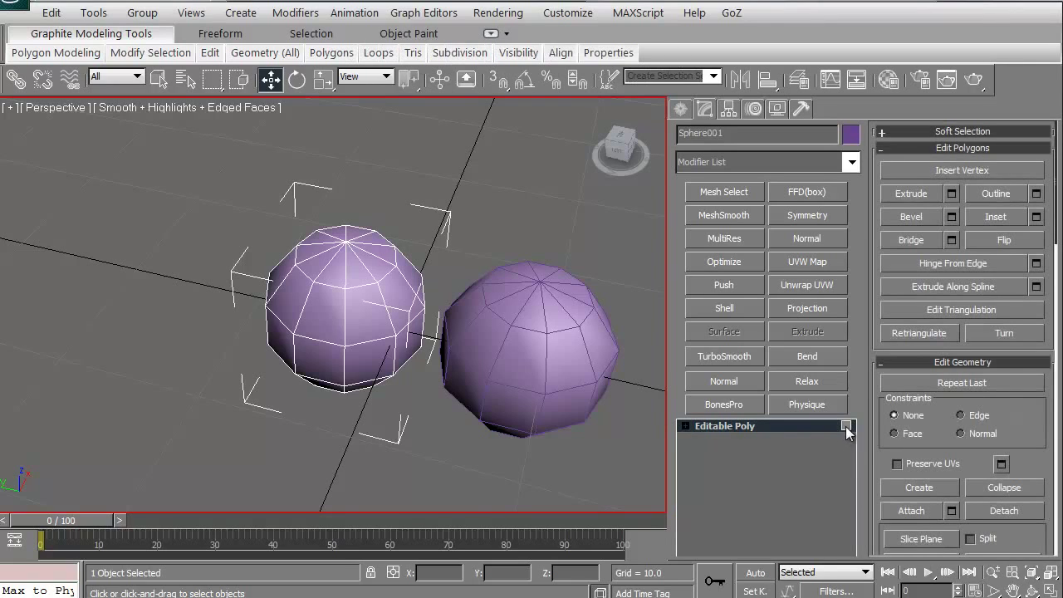
pyautogui.press('5')
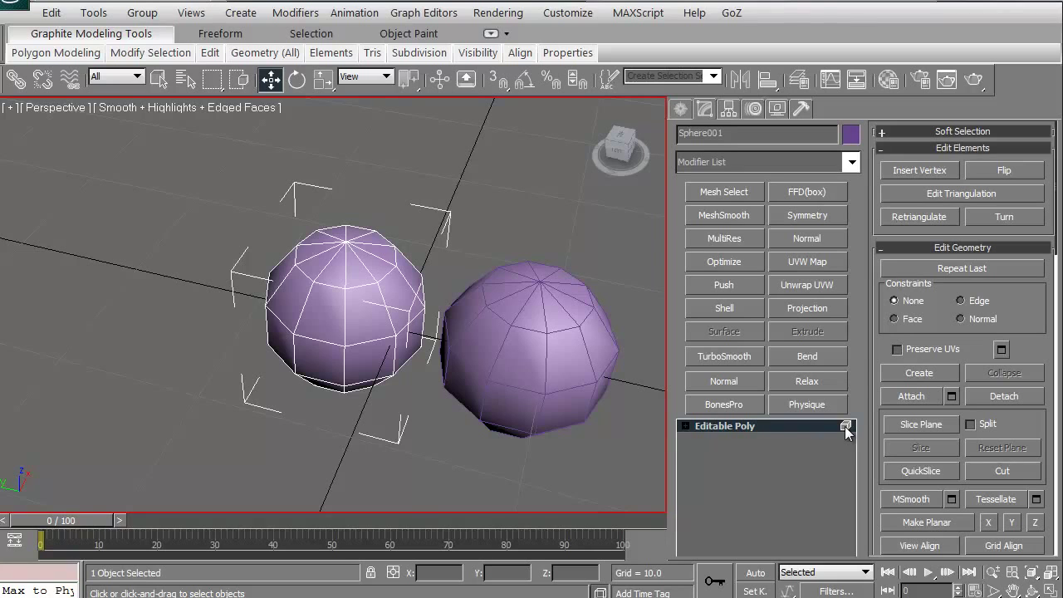
pyautogui.click(845, 429)
pyautogui.click(251, 421)
pyautogui.moveTo(251, 422); pyautogui.dragTo(247, 368, button='middle')
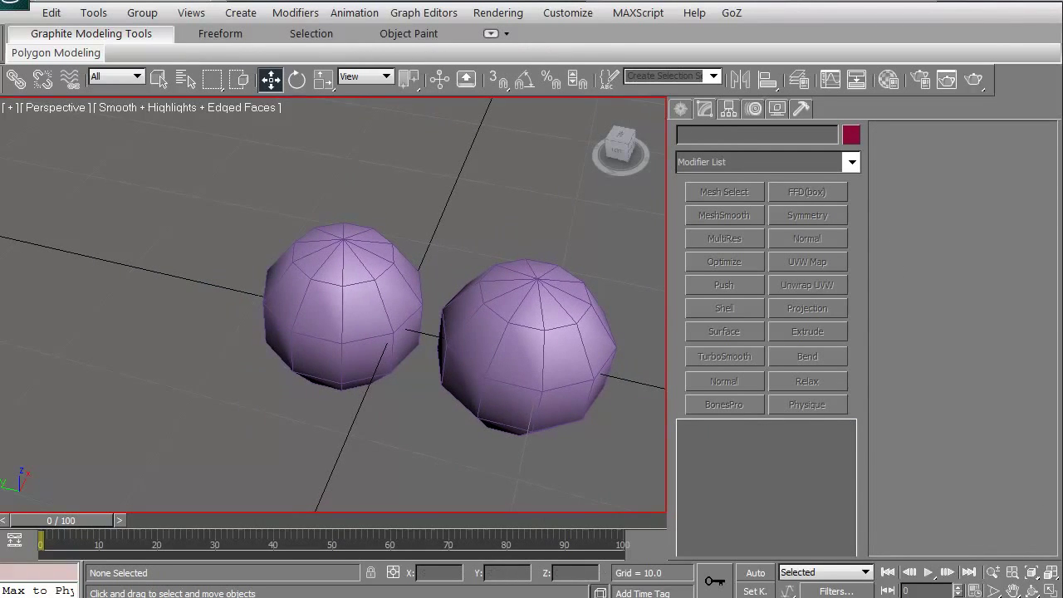
# - Delete Sphere002 and select the remaining Sphere001
pyautogui.click(494, 357)
pyautogui.press('Delete')
pyautogui.click(333, 329)
pyautogui.moveTo(288, 325); pyautogui.dragTo(392, 368, button='middle')
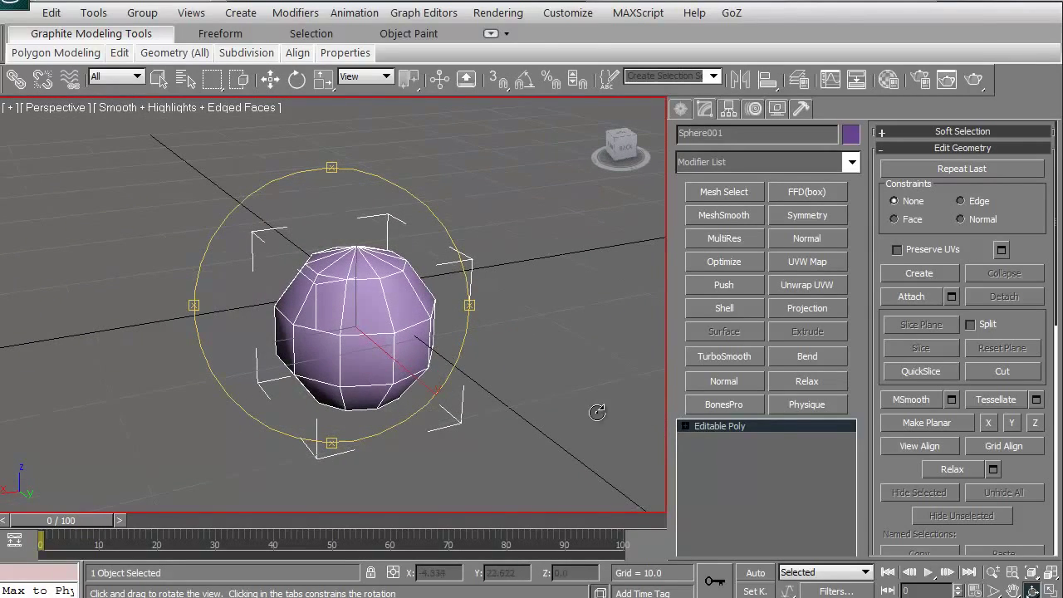
# - In Vertex mode, test deleting top, front-left and right vertices, undoing each deletion
pyautogui.press('1')
pyautogui.press('w')
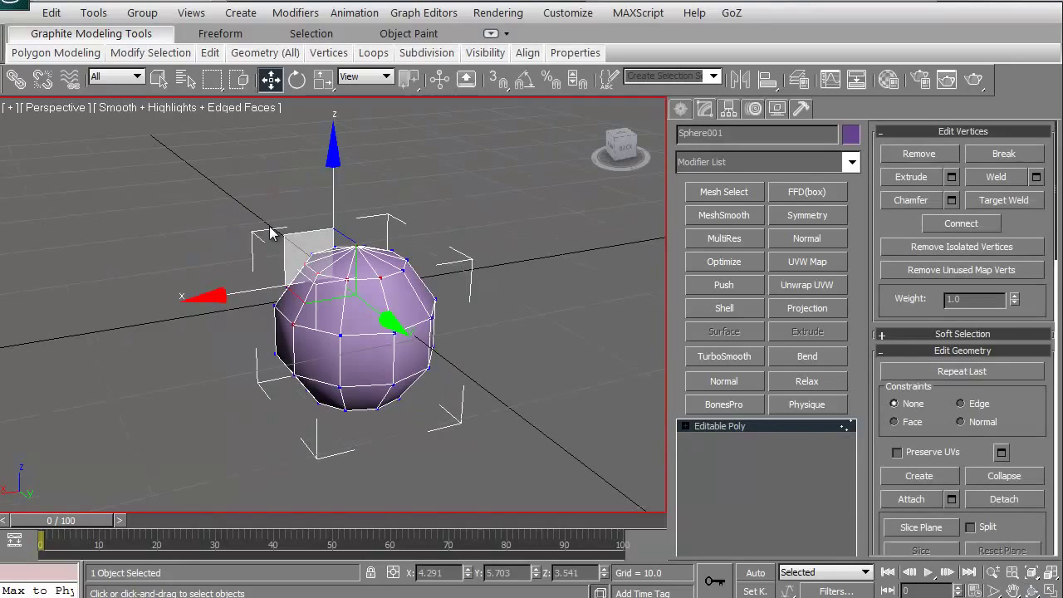
pyautogui.keyDown('ctrl'); pyautogui.click(424, 289); pyautogui.keyUp('ctrl')
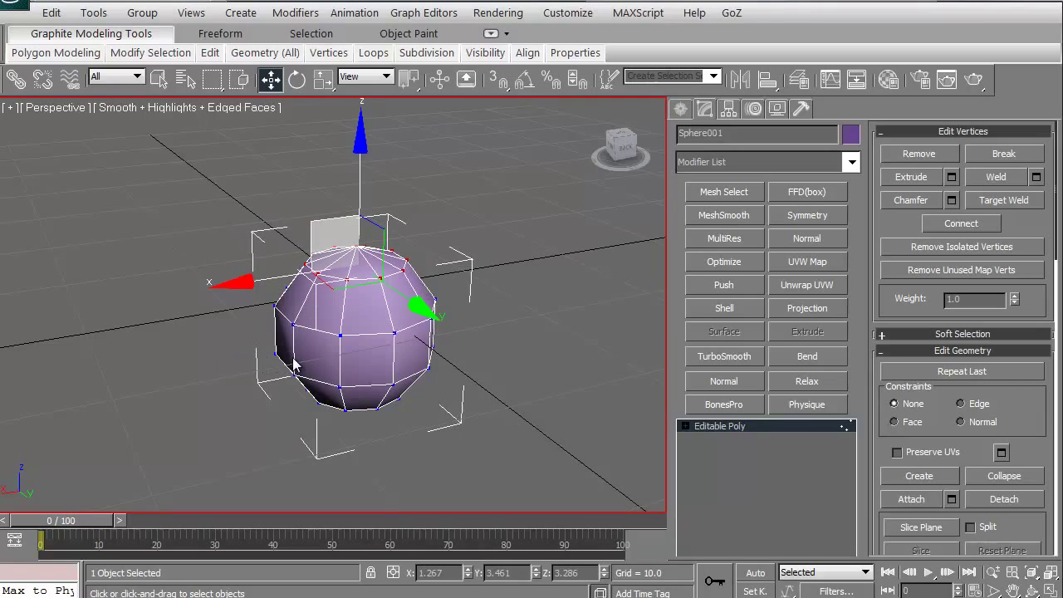
pyautogui.moveTo(293, 360); pyautogui.dragTo(285, 355, button='middle')
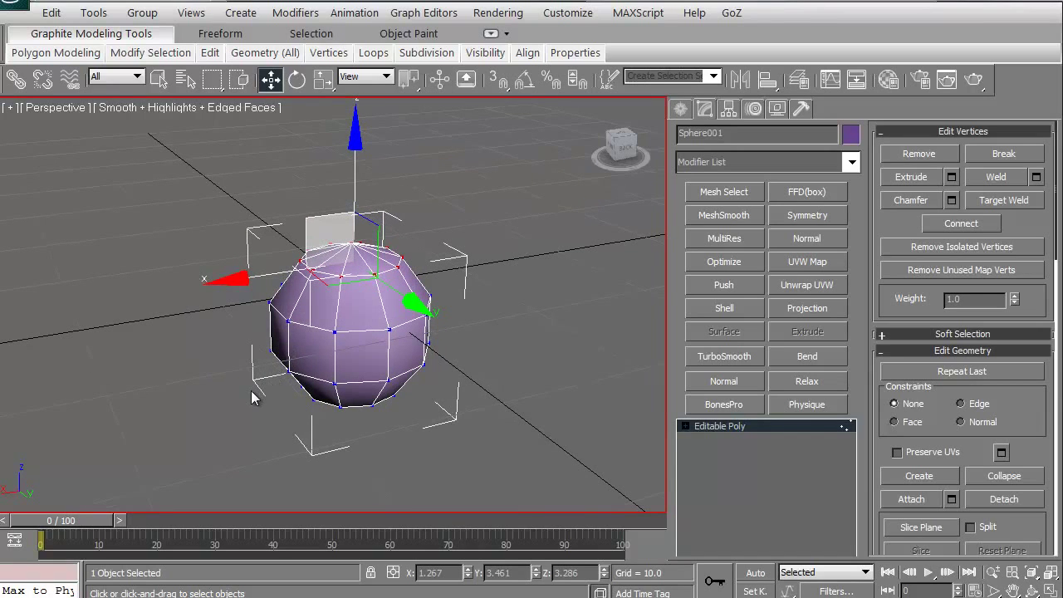
pyautogui.press('Delete')
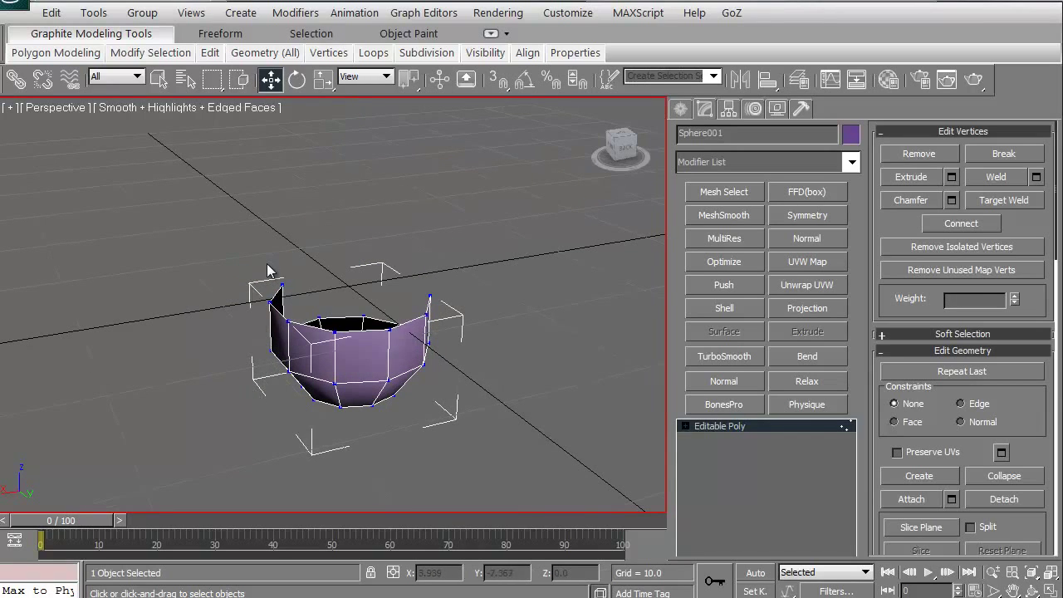
pyautogui.hotkey('ctrl', 'z')
pyautogui.hotkey('ctrl', 'z')
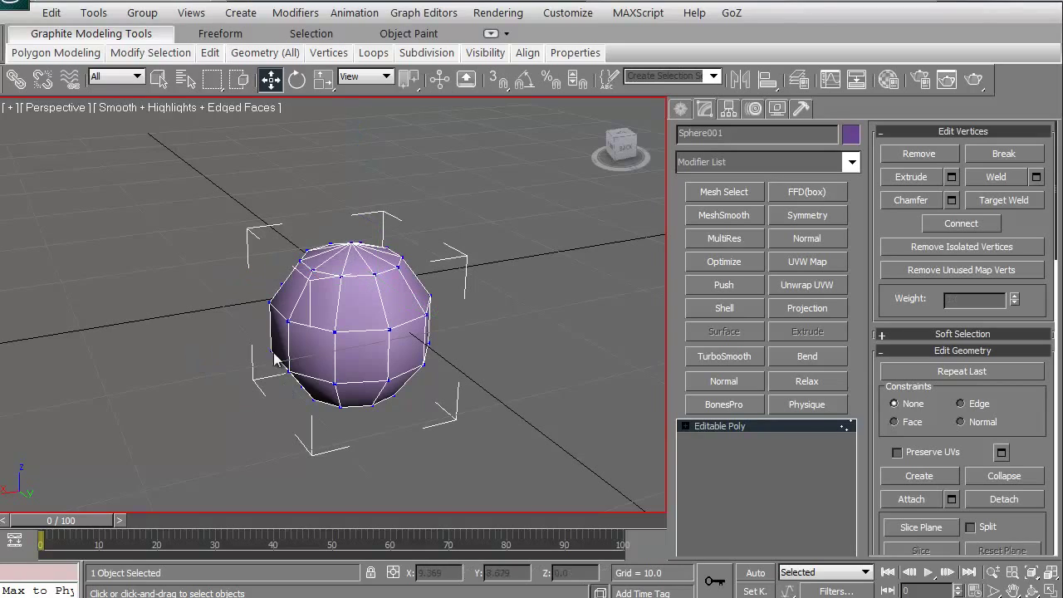
pyautogui.moveTo(288, 321); pyautogui.dragTo(133, 167)
pyautogui.press('Delete')
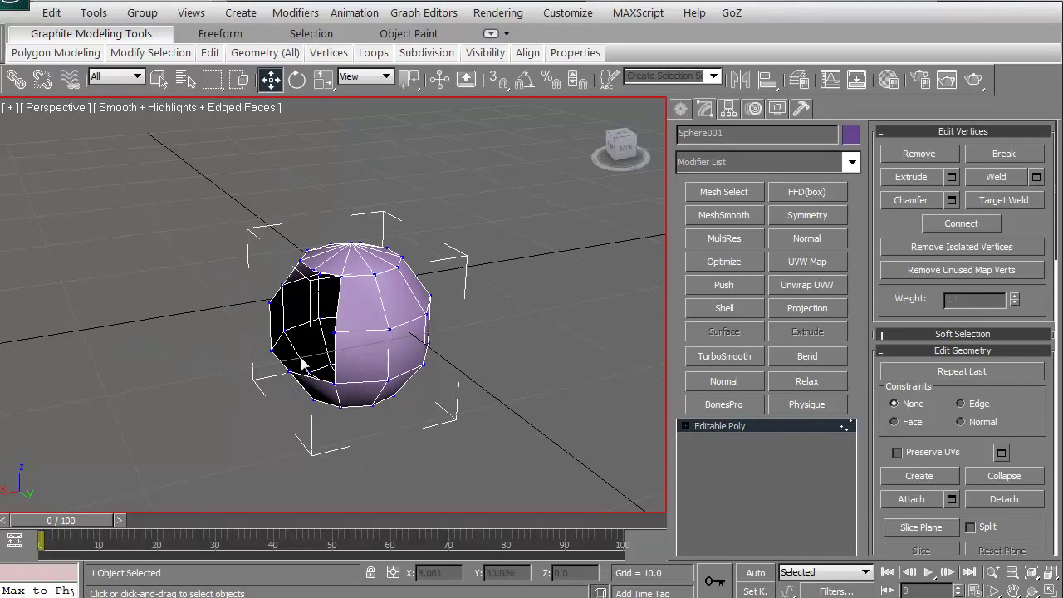
pyautogui.click(425, 315)
pyautogui.press('Delete')
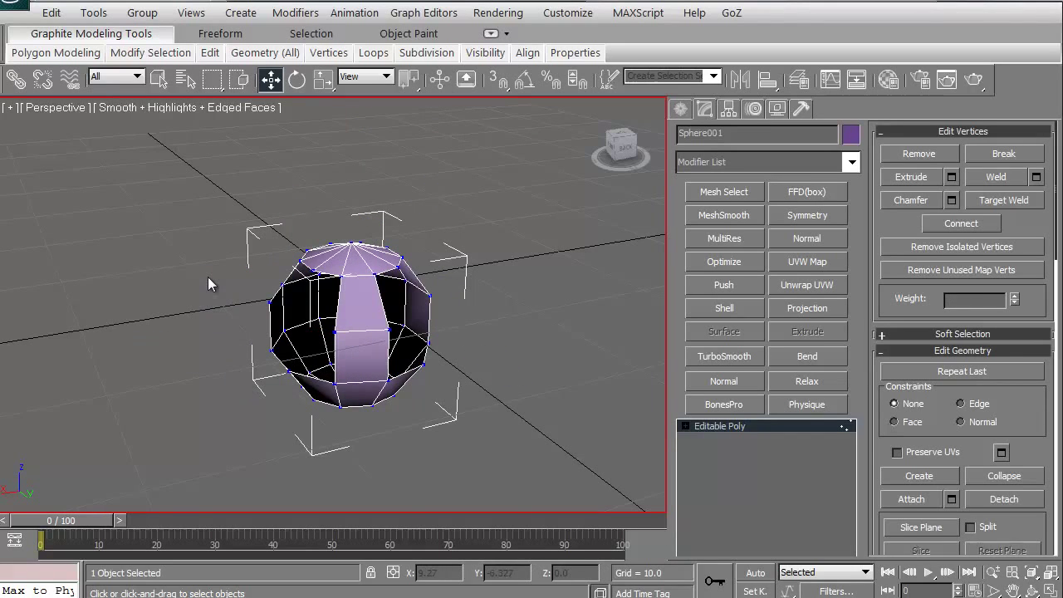
pyautogui.hotkey('ctrl', 'z')
pyautogui.hotkey('ctrl', 'z')
pyautogui.hotkey('ctrl', 'z')
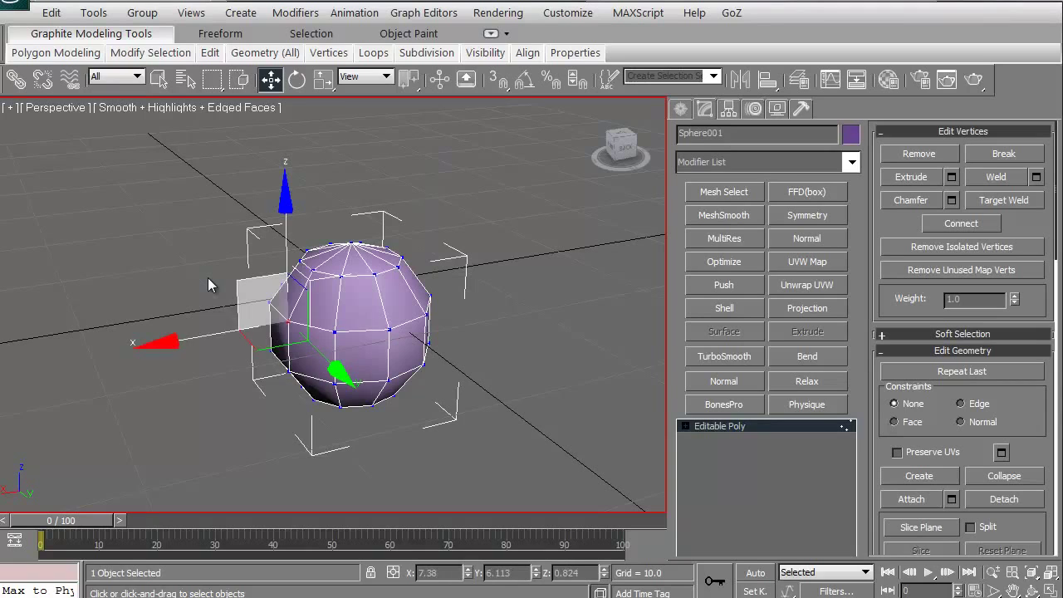
# - In Polygon mode, delete several front polygons to open a hole, then undo them
pyautogui.press('4')
pyautogui.click(369, 306)
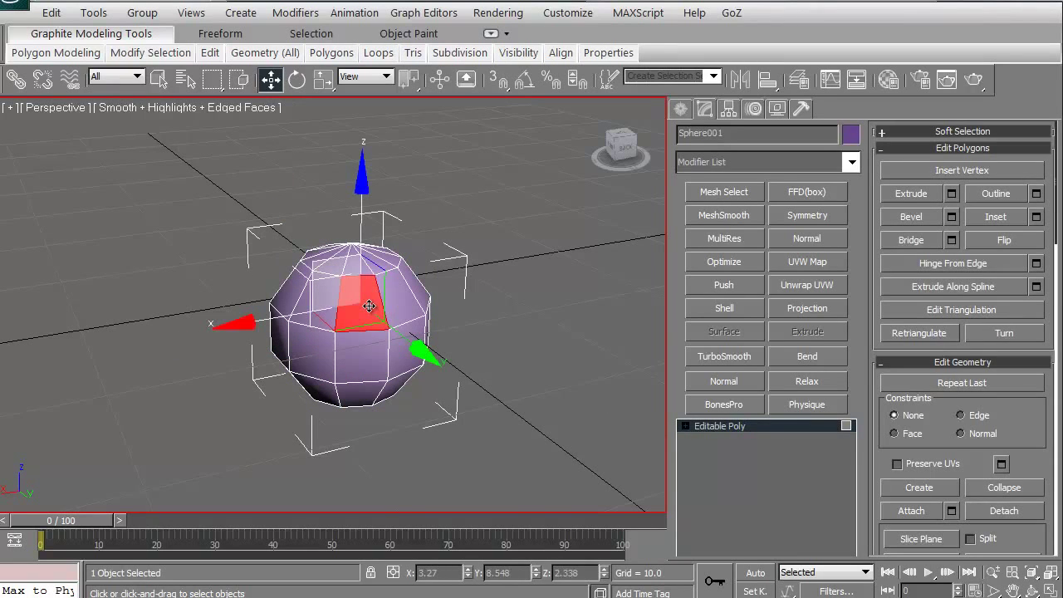
pyautogui.press('Delete')
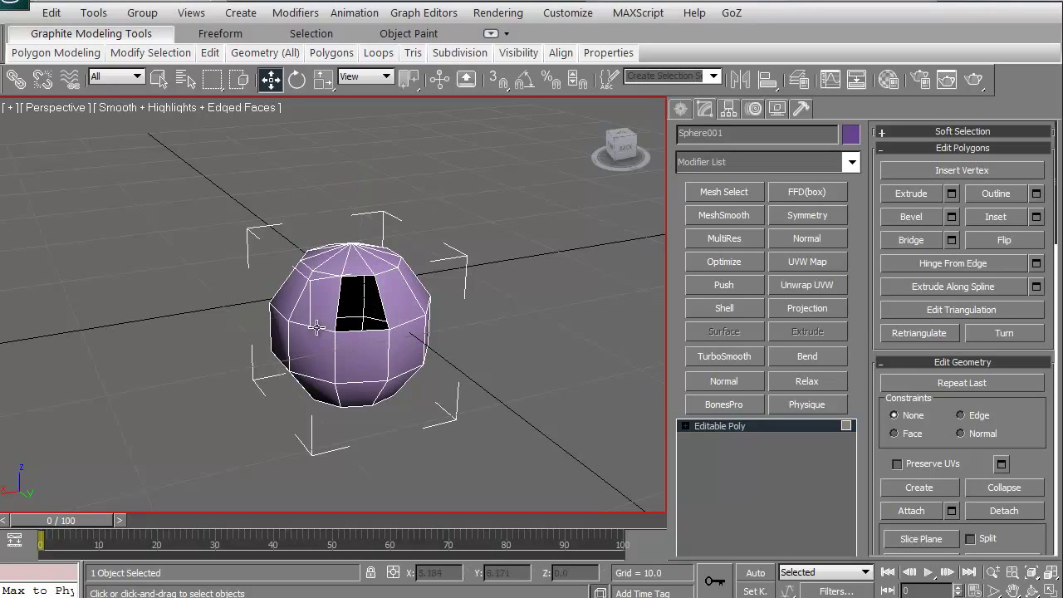
pyautogui.click(321, 321)
pyautogui.press('Delete')
pyautogui.click(404, 346)
pyautogui.press('Delete')
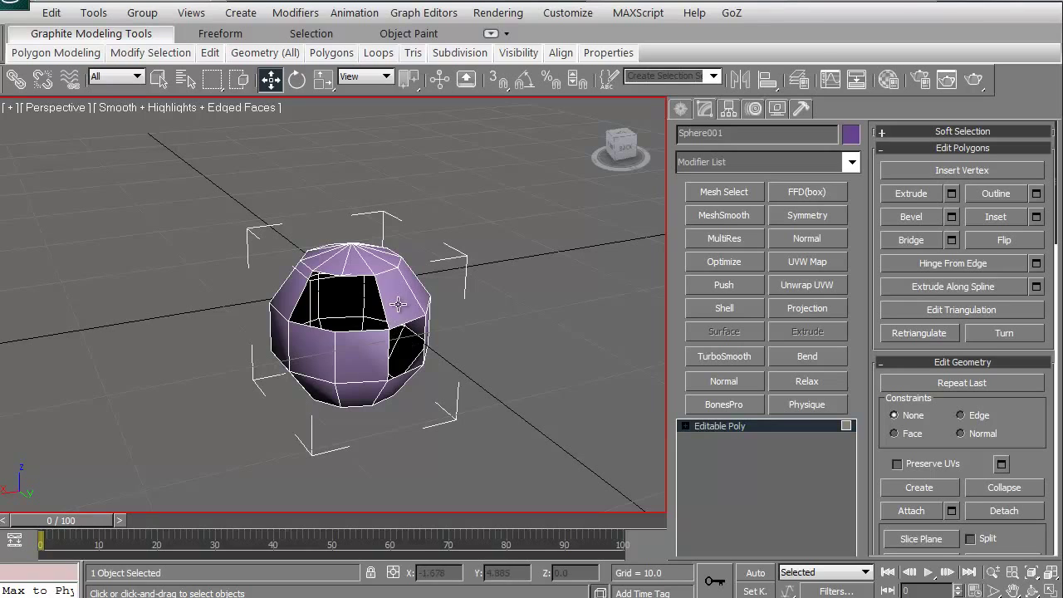
pyautogui.hotkey('ctrl', 'z')
pyautogui.hotkey('ctrl', 'z')
pyautogui.hotkey('ctrl', 'z')
pyautogui.hotkey('ctrl', 'z')
pyautogui.hotkey('ctrl', 'z')
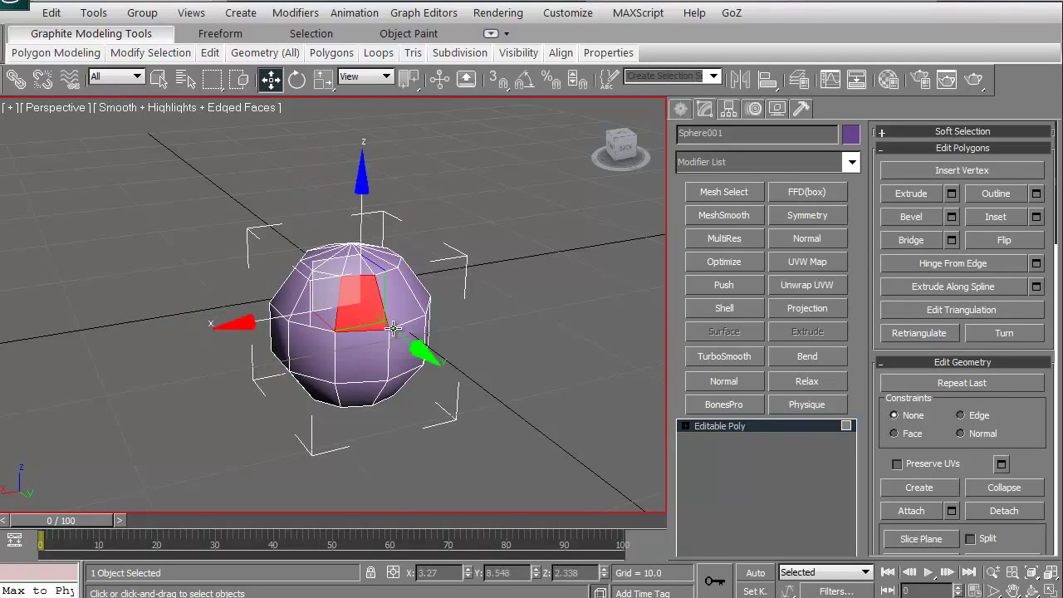
# - Delete a top vertex to cut a hole, orbit to inspect it, and exit Vertex mode
pyautogui.press('1')
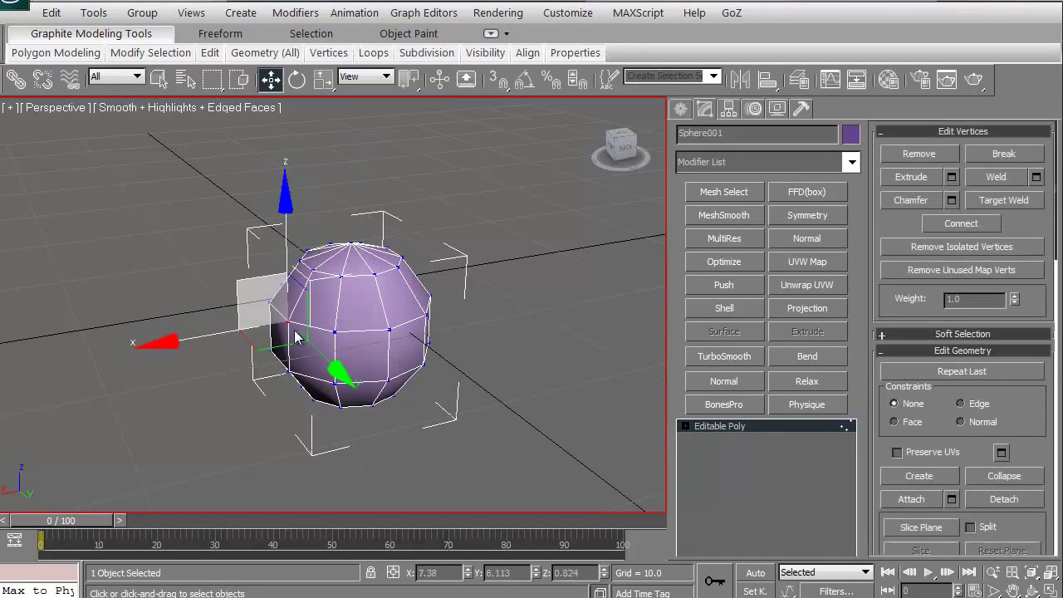
pyautogui.click(342, 275)
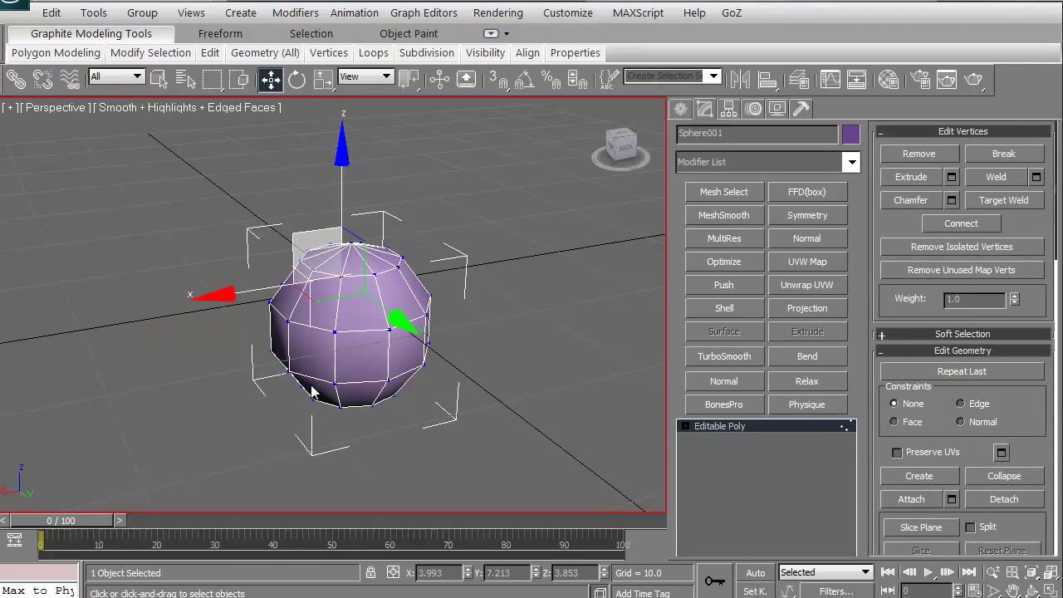
pyautogui.press('Delete')
pyautogui.moveTo(258, 401); pyautogui.dragTo(238, 386, button='middle')
pyautogui.keyDown('alt'); pyautogui.moveTo(316, 375); pyautogui.dragTo(406, 328, button='middle'); pyautogui.keyUp('alt')
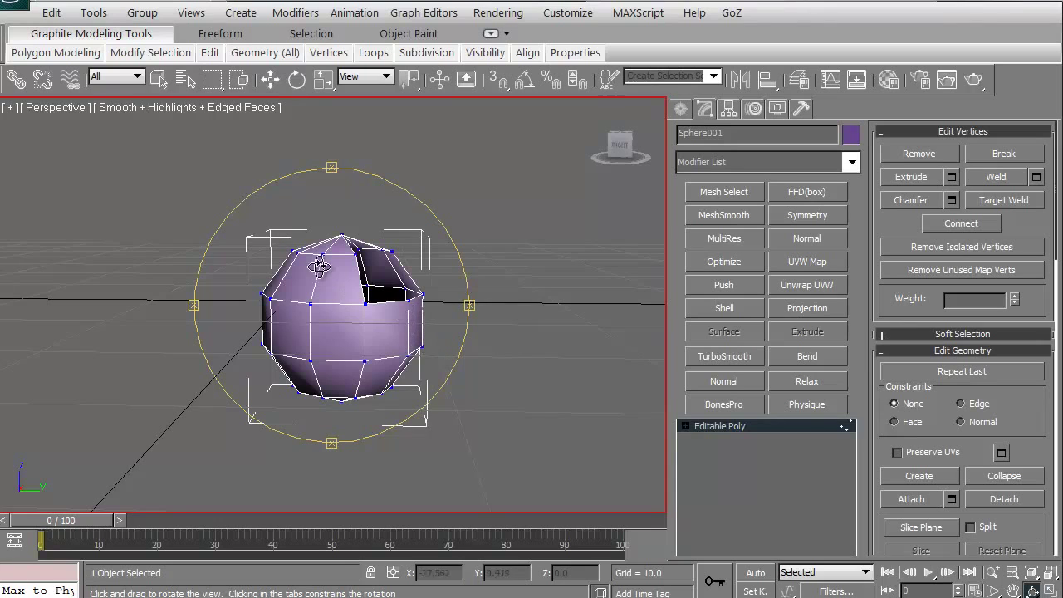
pyautogui.click(271, 79)
pyautogui.click(839, 428)
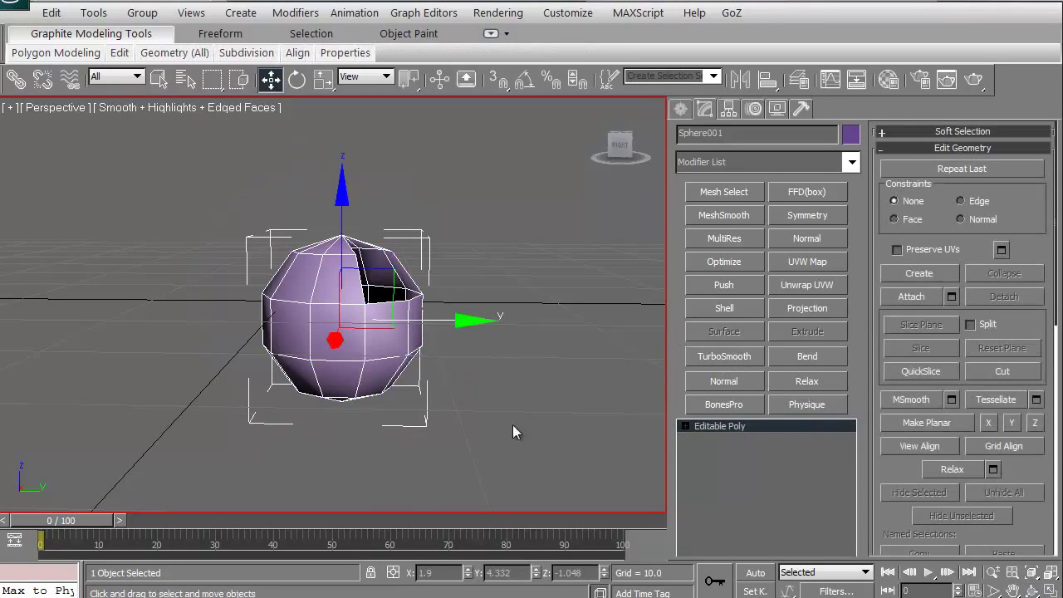
pyautogui.moveTo(371, 397); pyautogui.dragTo(350, 405, button='middle')
# - Delete the sphere, show Standard Primitives, switch to four viewports, and enable Snaps Toggle
pyautogui.press('Delete')
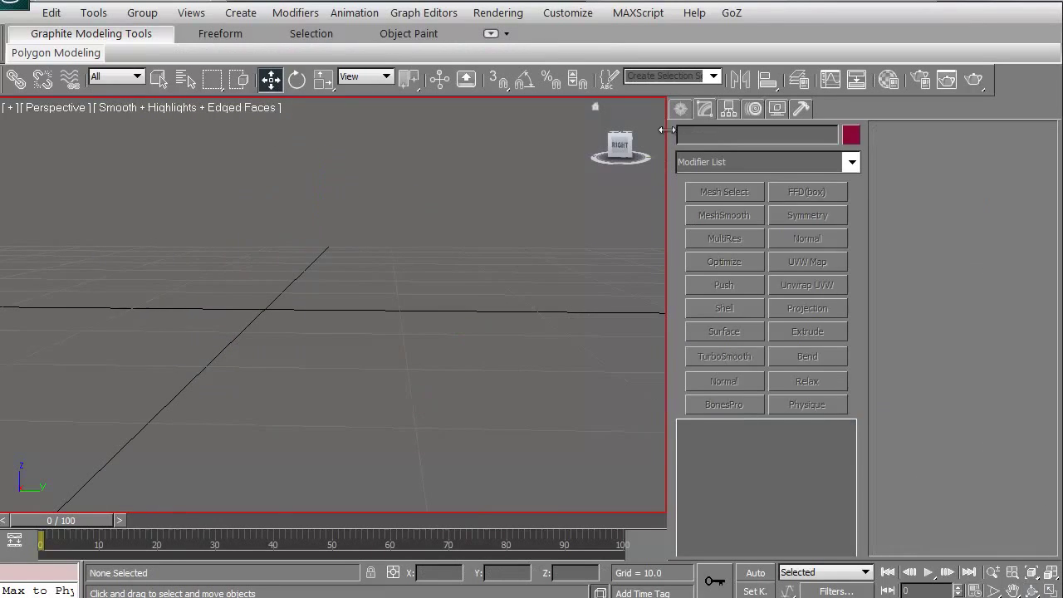
pyautogui.click(680, 109)
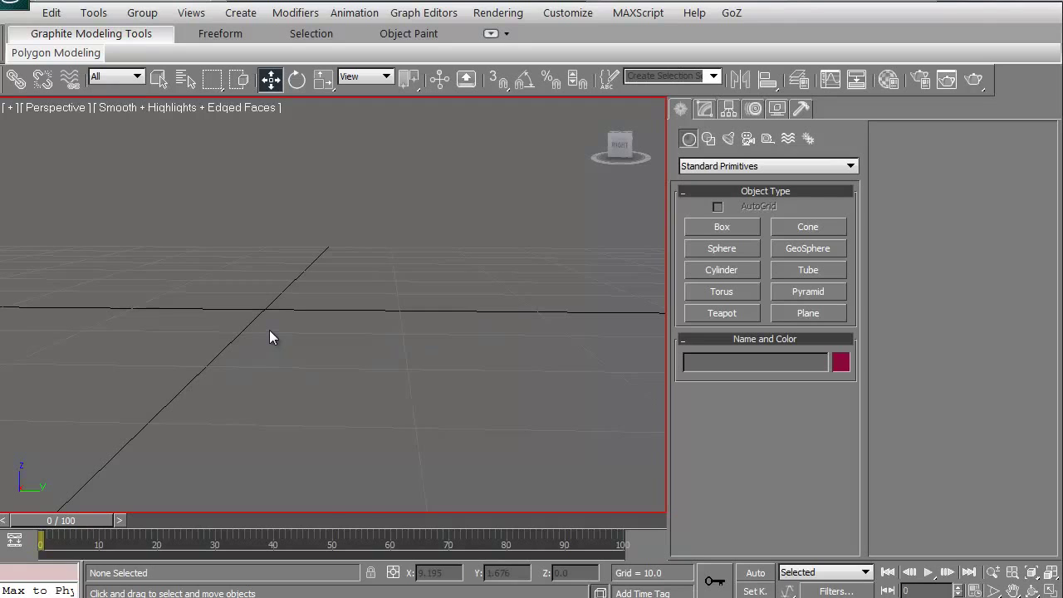
pyautogui.hotkey('alt', 'w')
pyautogui.moveTo(154, 247); pyautogui.dragTo(157, 225, button='middle')
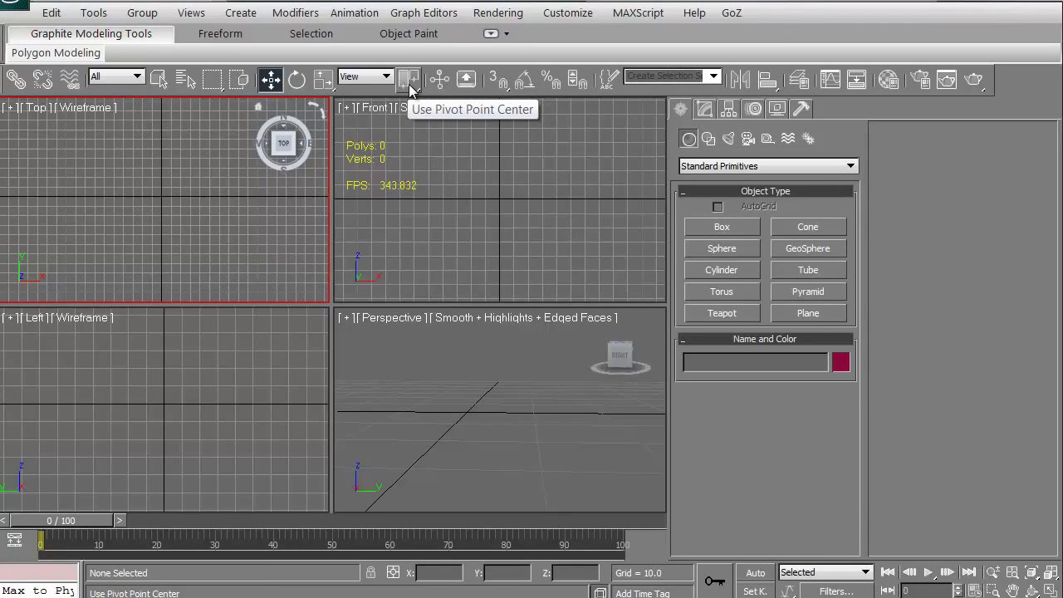
pyautogui.click(496, 83)
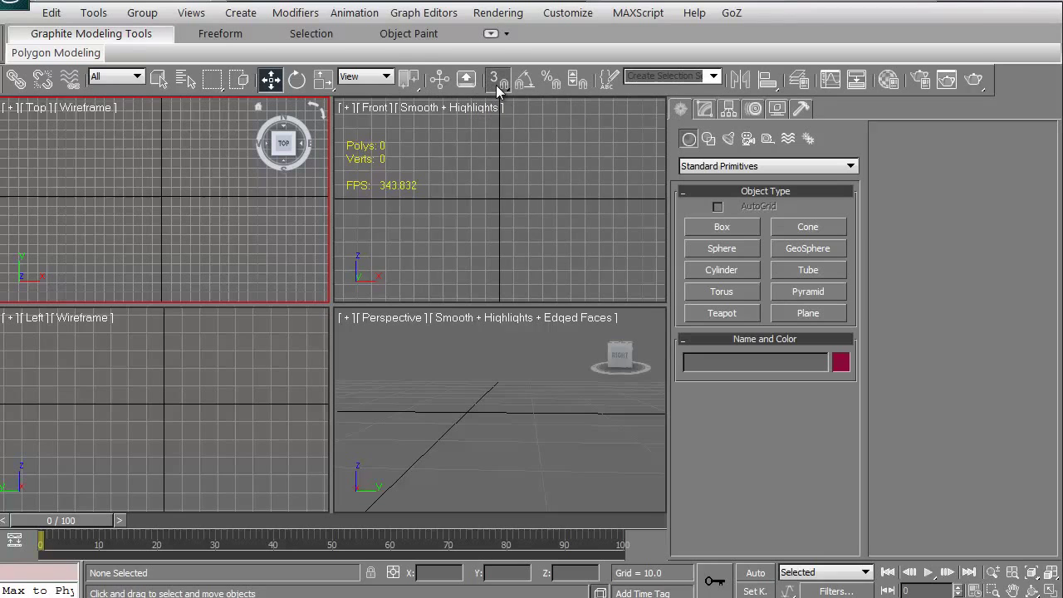
# - Check Vertex and Grid Points on the Snaps tab of Grid and Snap Settings, then minimize it
pyautogui.rightClick(495, 84)
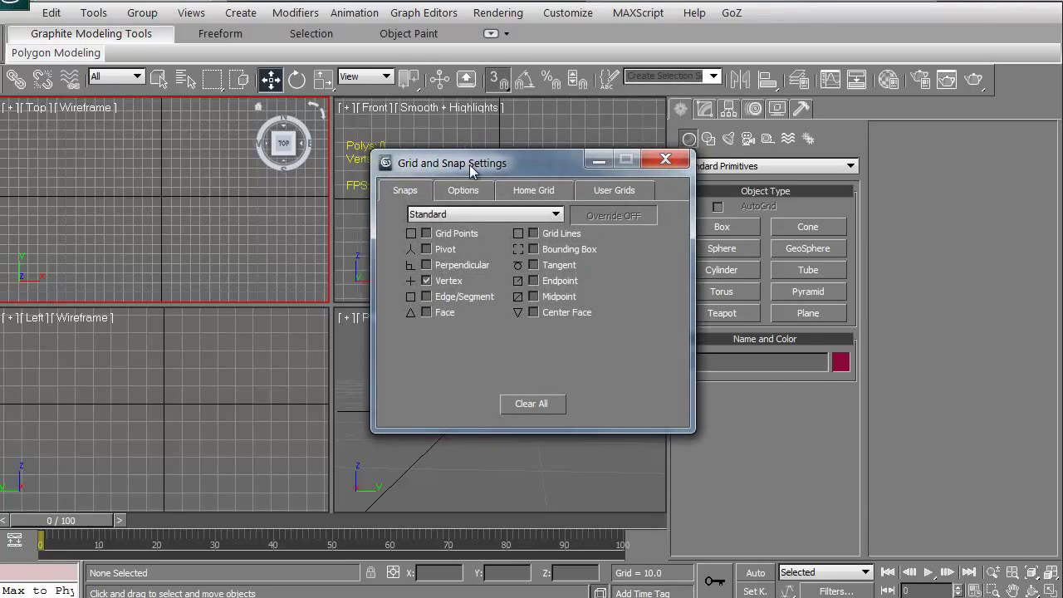
pyautogui.moveTo(500, 173); pyautogui.dragTo(829, 304)
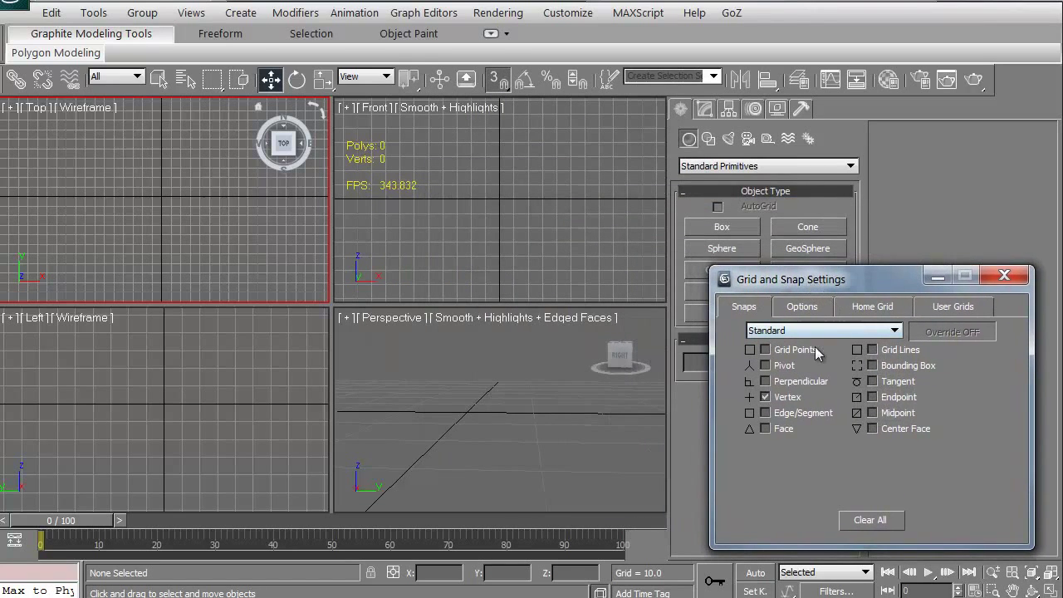
pyautogui.click(765, 398)
pyautogui.click(764, 350)
pyautogui.click(936, 277)
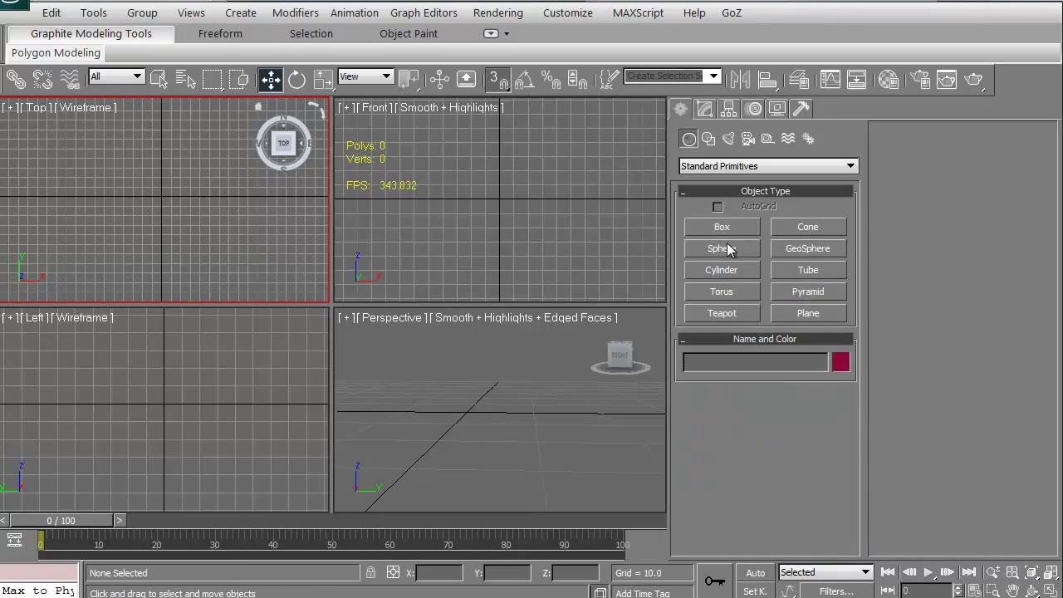
# - Draw a 10 × 10 × 10 box from the grid origin in the maximized Top view, then orbit it
pyautogui.click(724, 231)
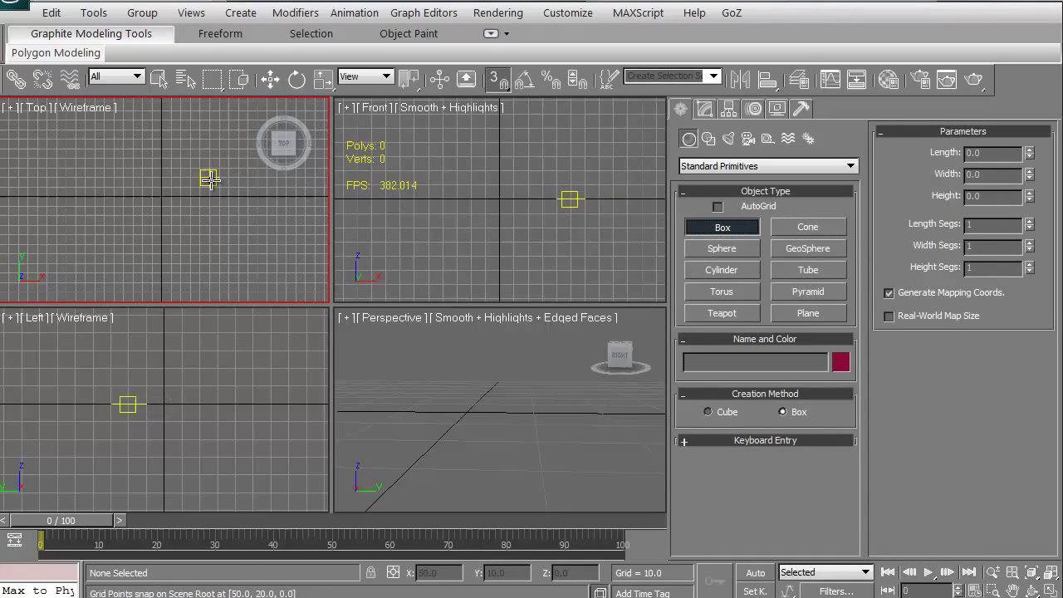
pyautogui.moveTo(159, 194); pyautogui.dragTo(145, 203, button='middle')
pyautogui.hotkey('alt', 'w')
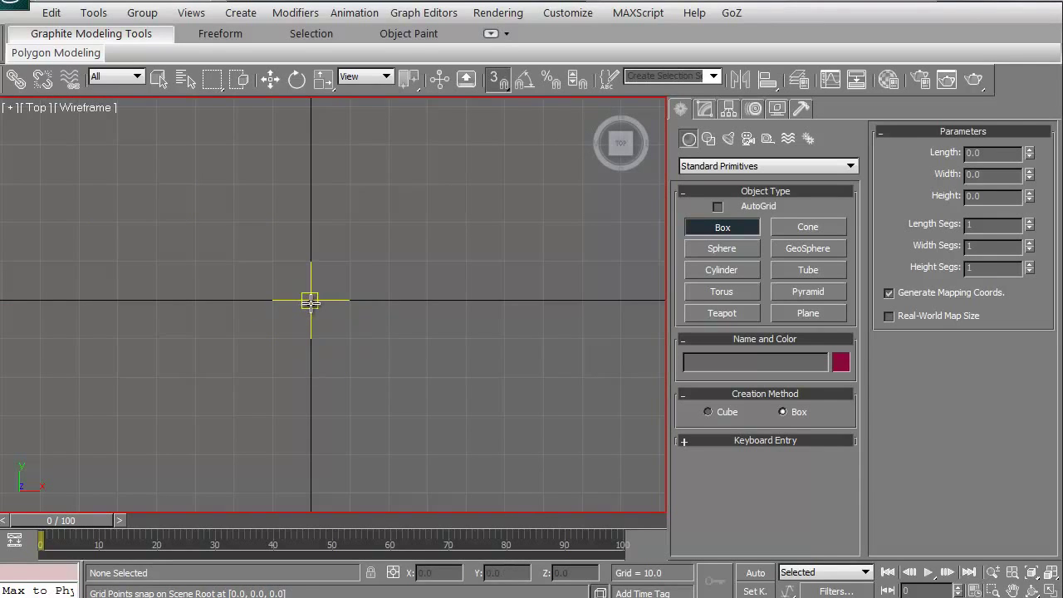
pyautogui.moveTo(310, 302); pyautogui.dragTo(351, 336)
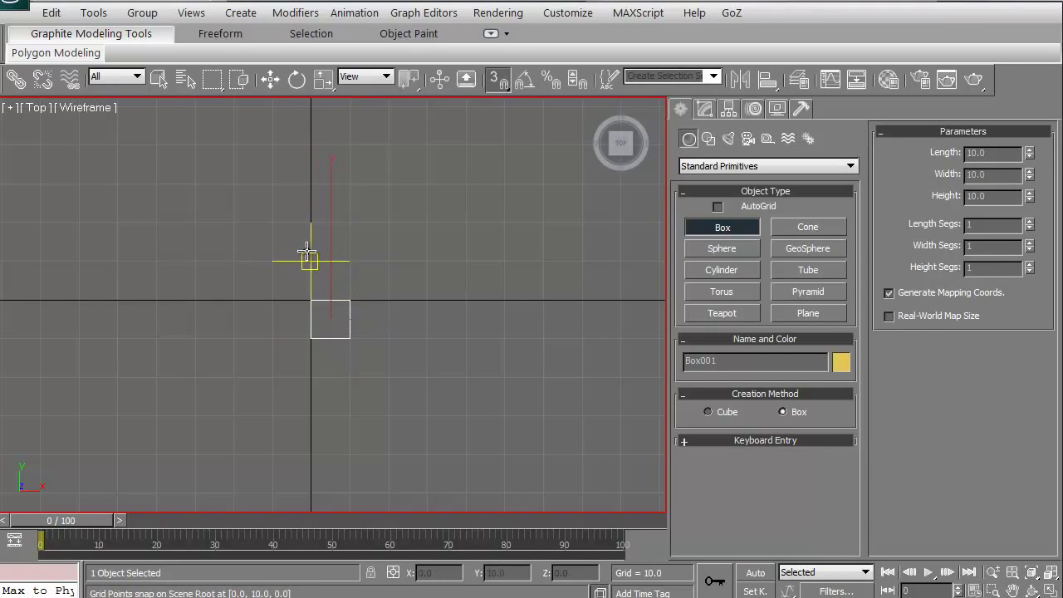
pyautogui.hotkey('ctrl', 'r')
pyautogui.moveTo(311, 325)
pyautogui.mouseDown()
pyautogui.moveTo(280, 286)
pyautogui.moveTo(294, 308)
pyautogui.moveTo(280, 327)
pyautogui.moveTo(269, 308)
pyautogui.moveTo(287, 331)
pyautogui.moveTo(285, 379)
pyautogui.moveTo(233, 313)
pyautogui.moveTo(238, 301)
pyautogui.moveTo(373, 299)
pyautogui.moveTo(429, 329)
pyautogui.moveTo(327, 341)
pyautogui.moveTo(273, 309)
pyautogui.moveTo(275, 335)
pyautogui.moveTo(296, 342)
pyautogui.moveTo(306, 325)
pyautogui.moveTo(301, 287)
pyautogui.moveTo(302, 365)
pyautogui.moveTo(235, 308)
pyautogui.moveTo(278, 297)
pyautogui.moveTo(316, 314)
pyautogui.mouseUp()
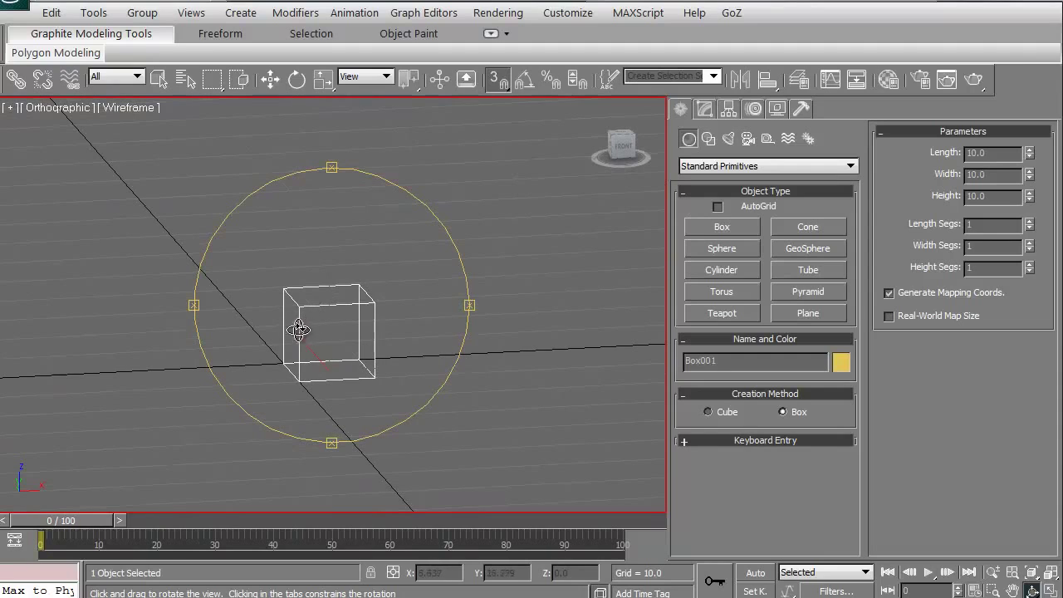
# - Slide the box along X with snapping, then uncheck Grid Points so only Vertex snapping remains
pyautogui.press('w')
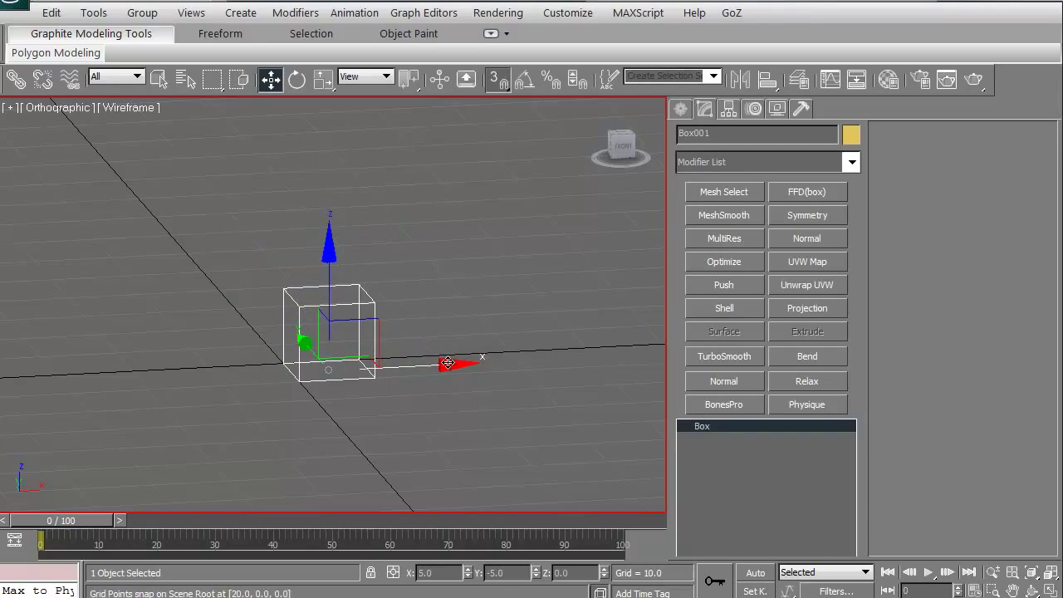
pyautogui.moveTo(447, 367)
pyautogui.mouseDown()
pyautogui.moveTo(515, 365)
pyautogui.moveTo(369, 369)
pyautogui.moveTo(594, 354)
pyautogui.moveTo(374, 369)
pyautogui.moveTo(83, 415)
pyautogui.moveTo(108, 423)
pyautogui.mouseUp()
pyautogui.hotkey('alt', 's')
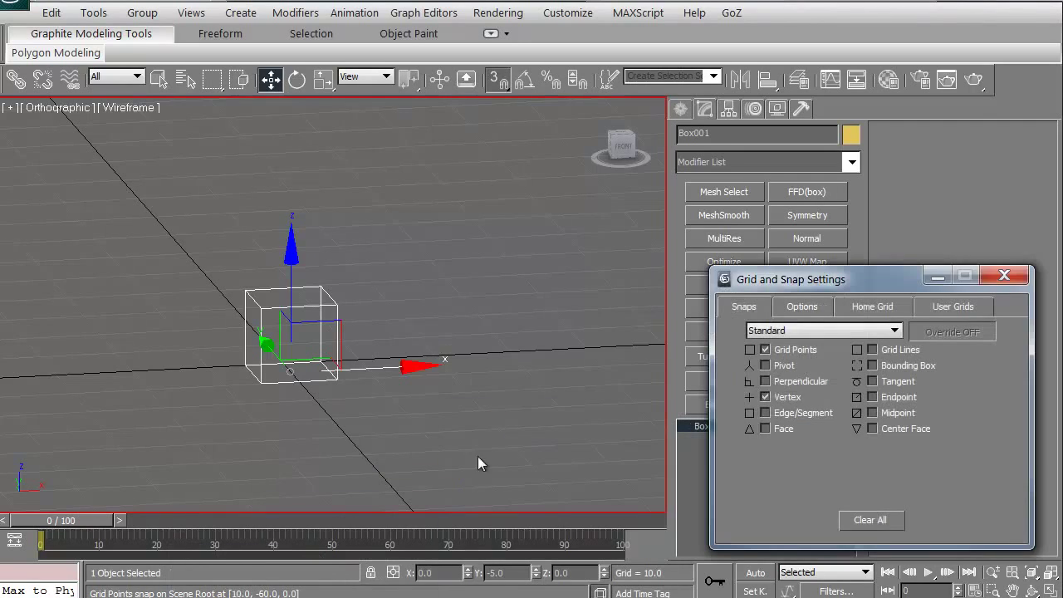
pyautogui.click(765, 349)
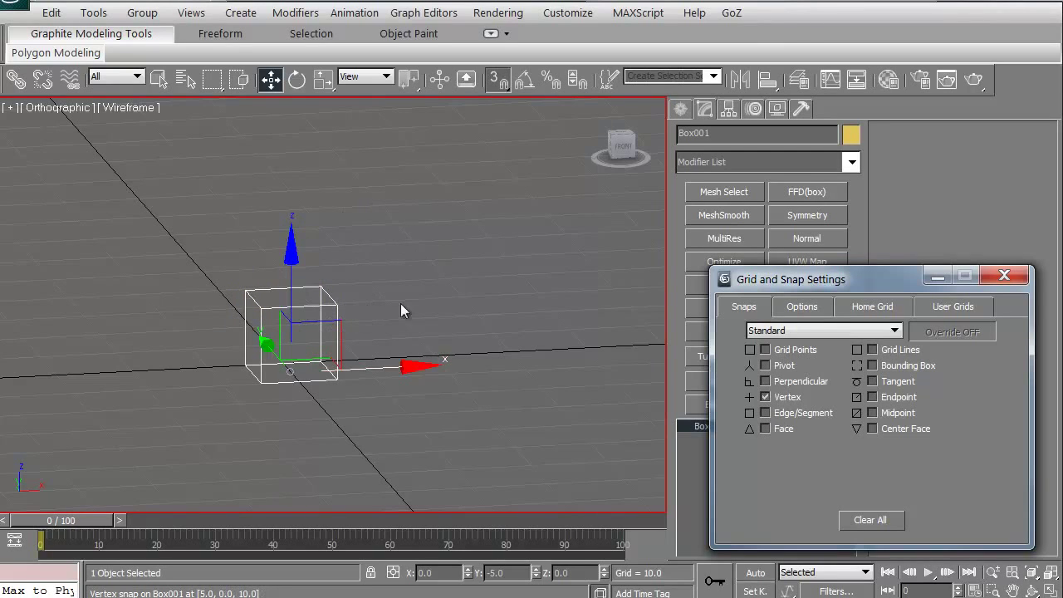
pyautogui.moveTo(409, 396); pyautogui.dragTo(408, 399, button='middle')
pyautogui.moveTo(783, 281); pyautogui.dragTo(491, 190)
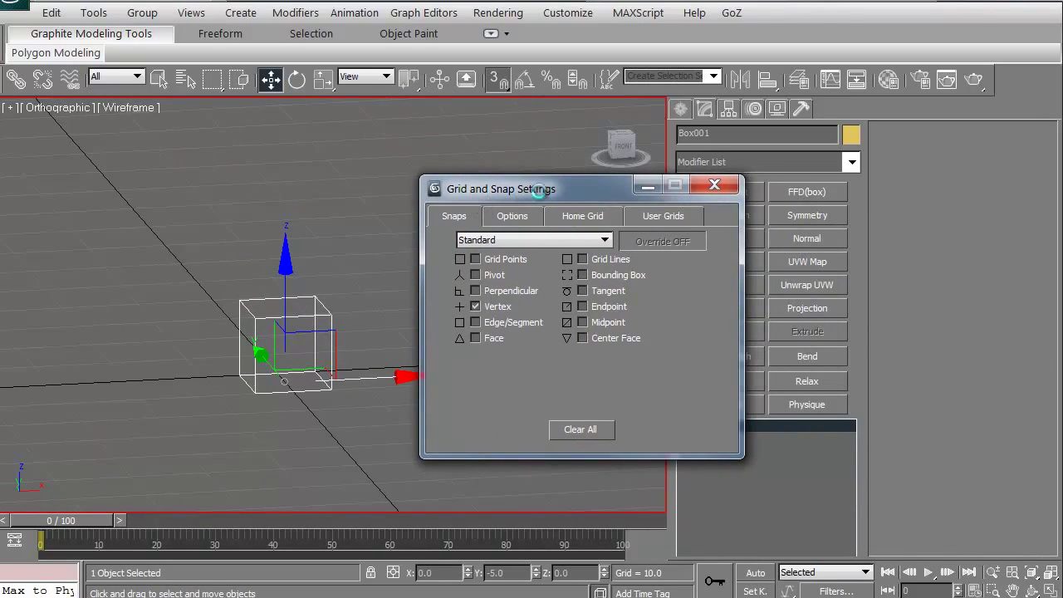
# - On the snap Options tab, move the box with vertex snapping while toggling Use Axis Constraints
pyautogui.click(714, 185)
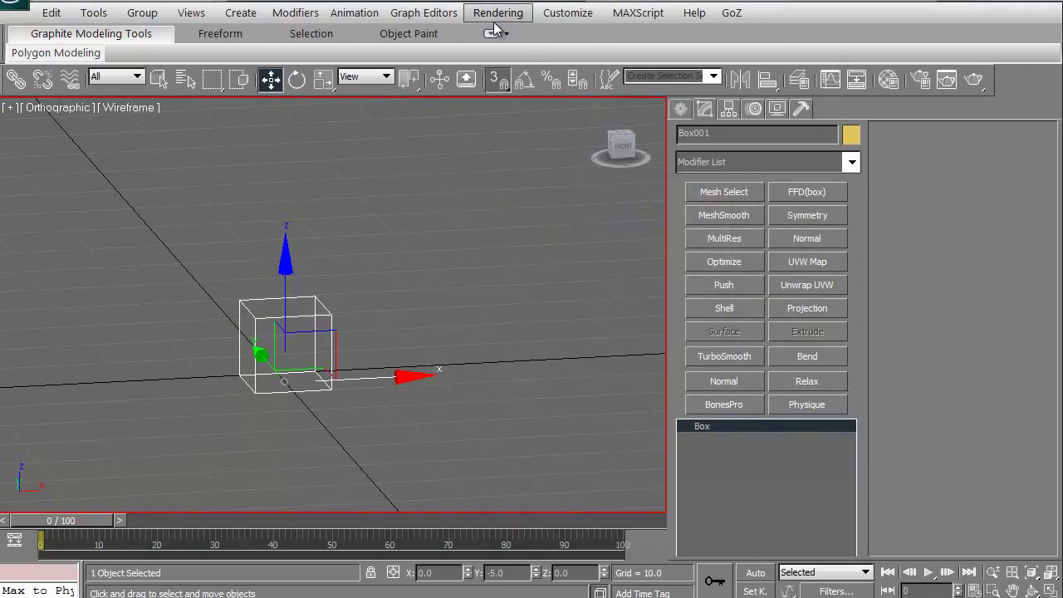
pyautogui.rightClick(498, 83)
pyautogui.click(498, 218)
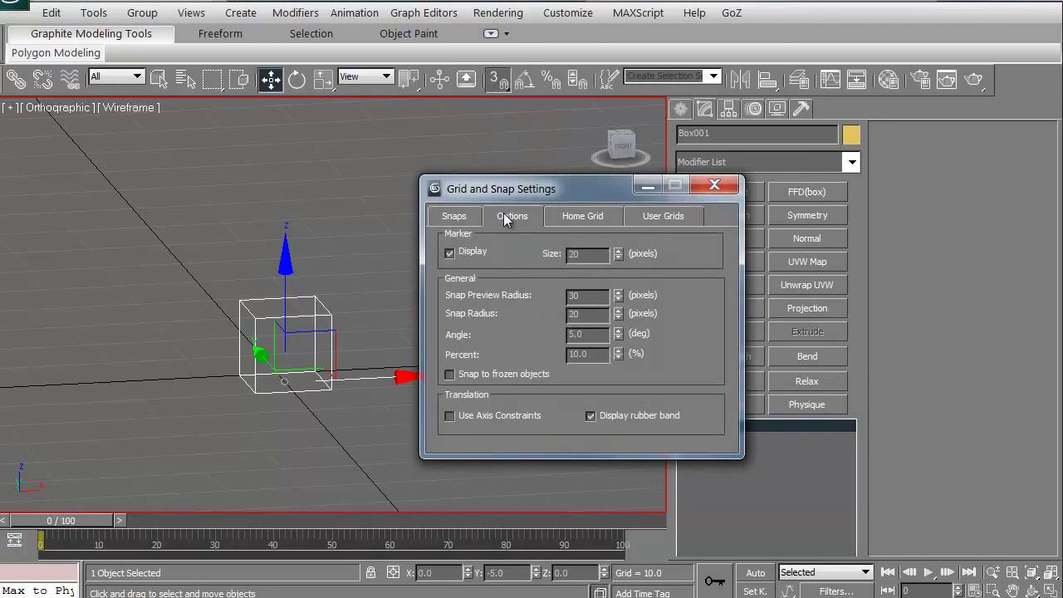
pyautogui.moveTo(507, 195); pyautogui.dragTo(791, 274)
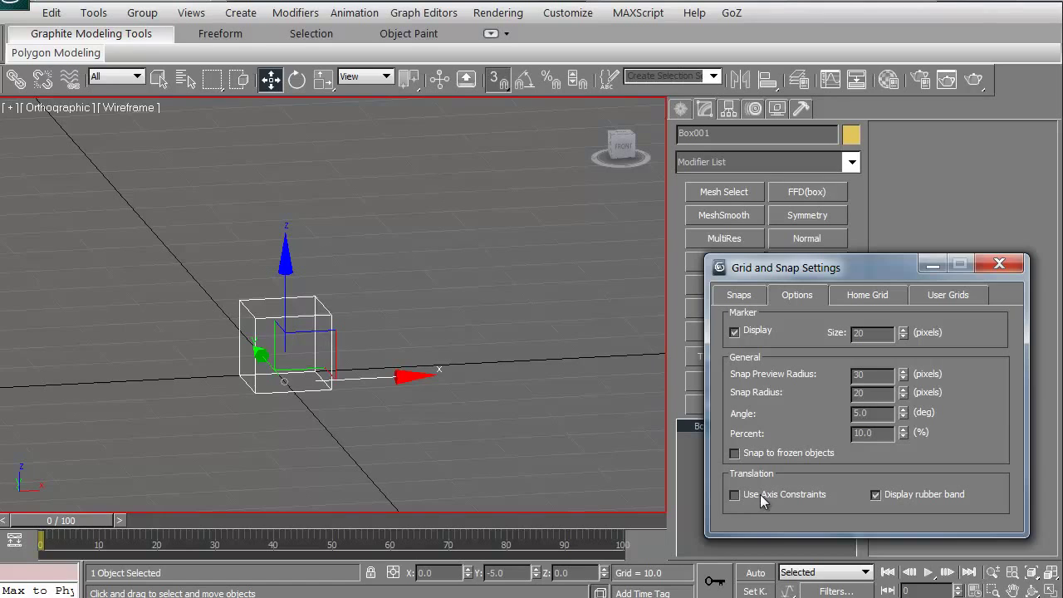
pyautogui.hotkey('alt', 'd')
pyautogui.moveTo(296, 371); pyautogui.dragTo(352, 362)
pyautogui.click(731, 496)
pyautogui.click(734, 496)
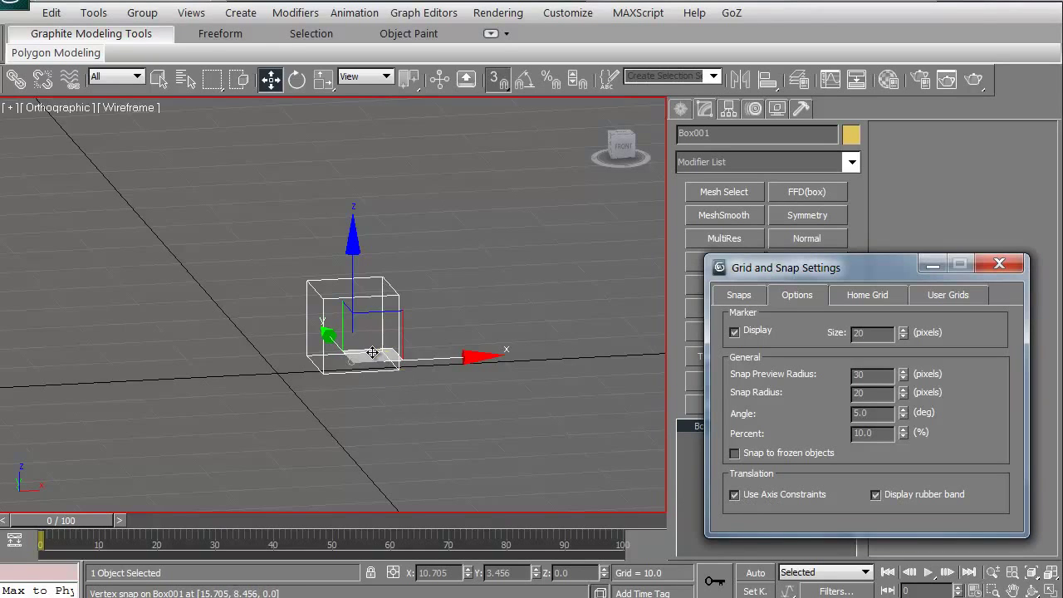
pyautogui.moveTo(370, 353)
pyautogui.mouseDown()
pyautogui.moveTo(357, 361)
pyautogui.moveTo(394, 366)
pyautogui.moveTo(353, 349)
pyautogui.moveTo(341, 320)
pyautogui.moveTo(370, 363)
pyautogui.mouseUp()
# - Turn off Use Axis Constraints, close Grid and Snap Settings, and switch snapping off
pyautogui.click(741, 296)
pyautogui.click(791, 295)
pyautogui.click(735, 495)
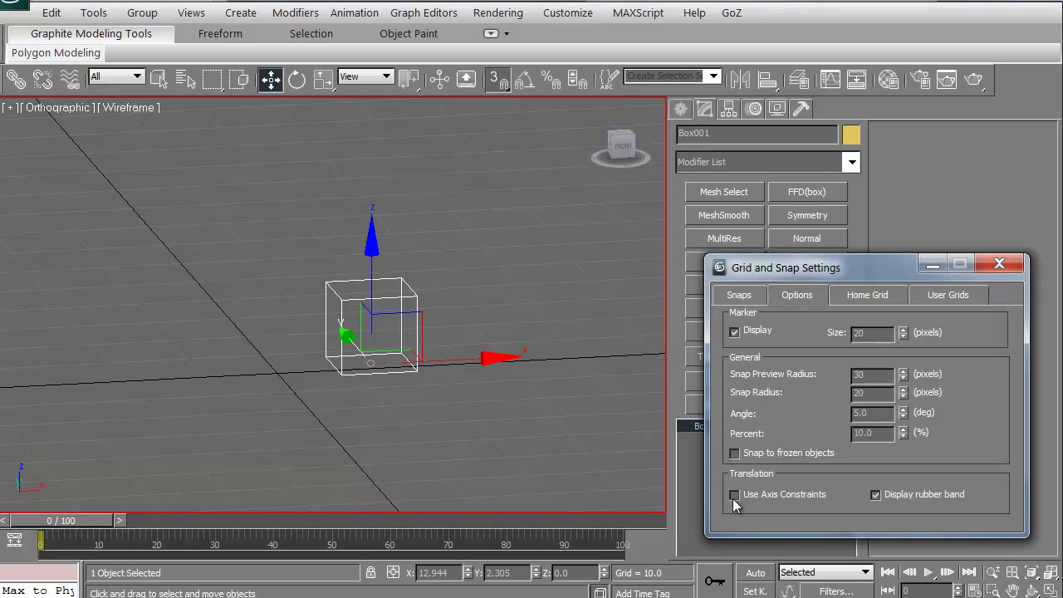
pyautogui.click(744, 295)
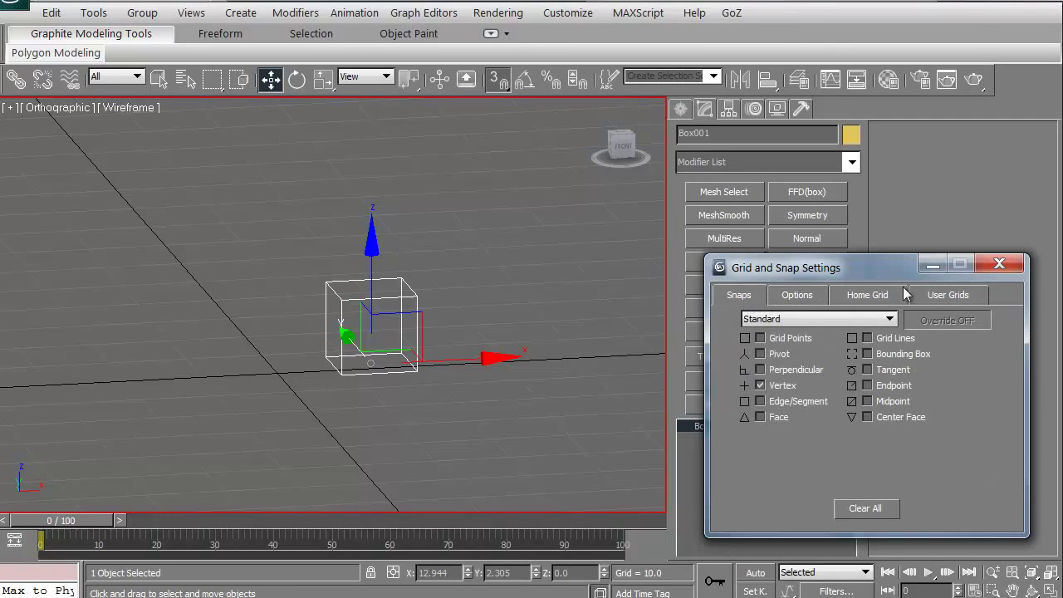
pyautogui.click(999, 263)
pyautogui.moveTo(412, 254); pyautogui.dragTo(380, 265, button='middle')
pyautogui.click(495, 83)
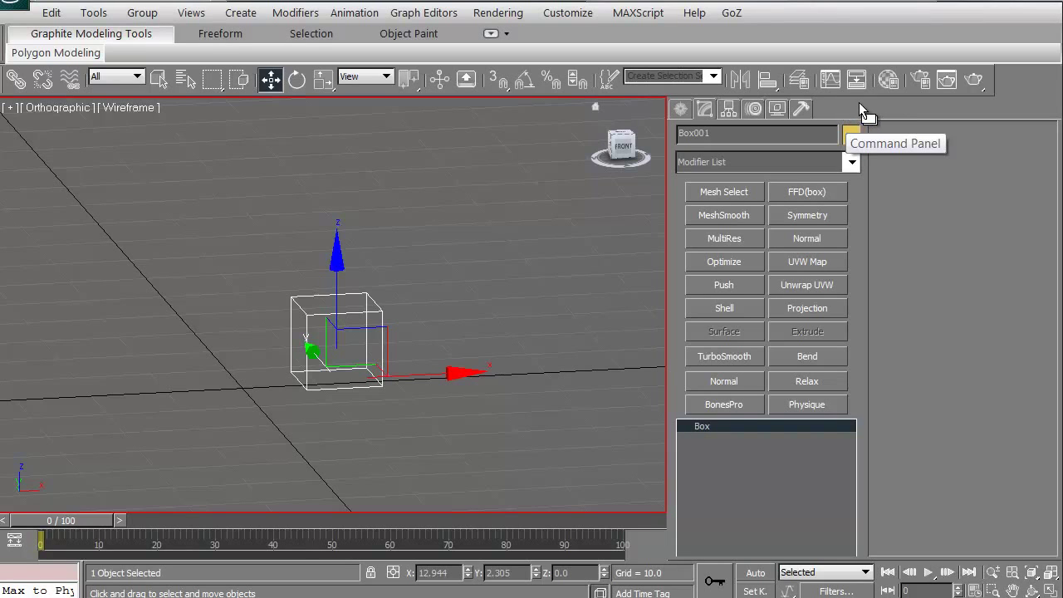
# - Float the Axis Constraints toolbar near the box and cycle Z, XY, Z, Y, ending on X
pyautogui.rightClick(897, 104)
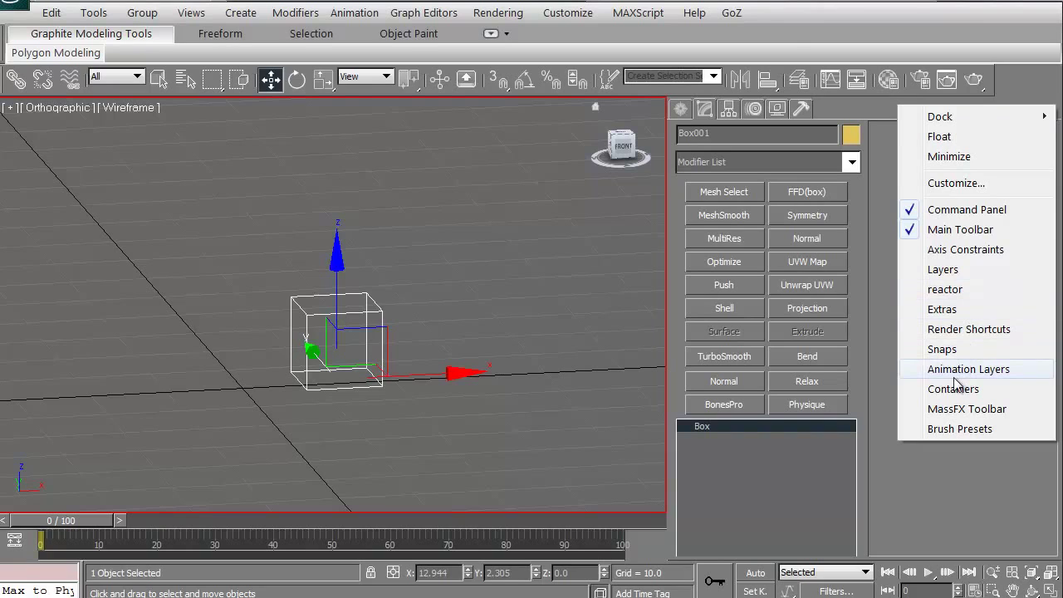
pyautogui.click(952, 251)
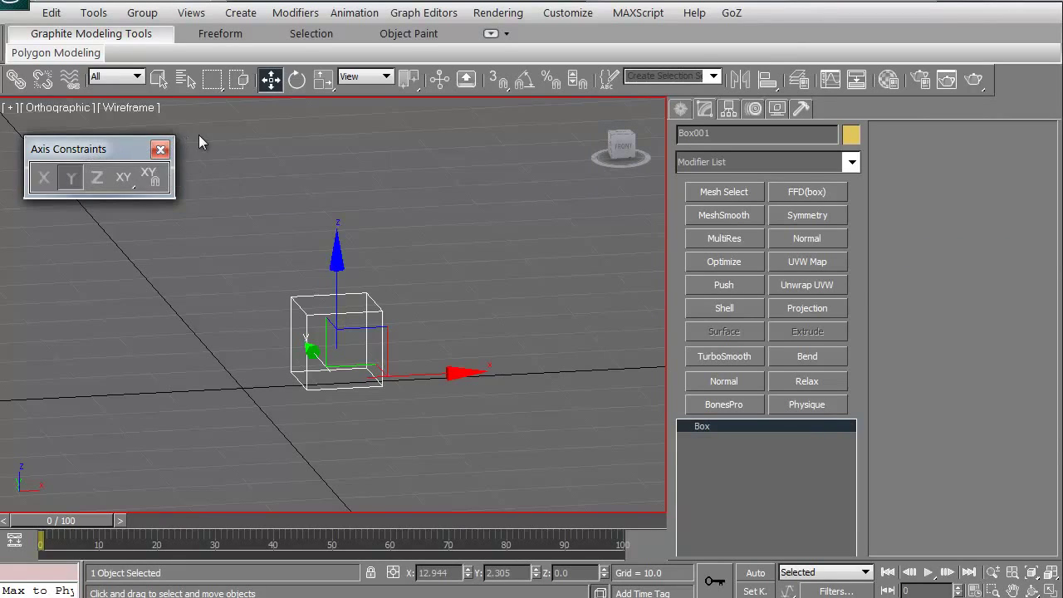
pyautogui.moveTo(91, 148); pyautogui.dragTo(208, 135)
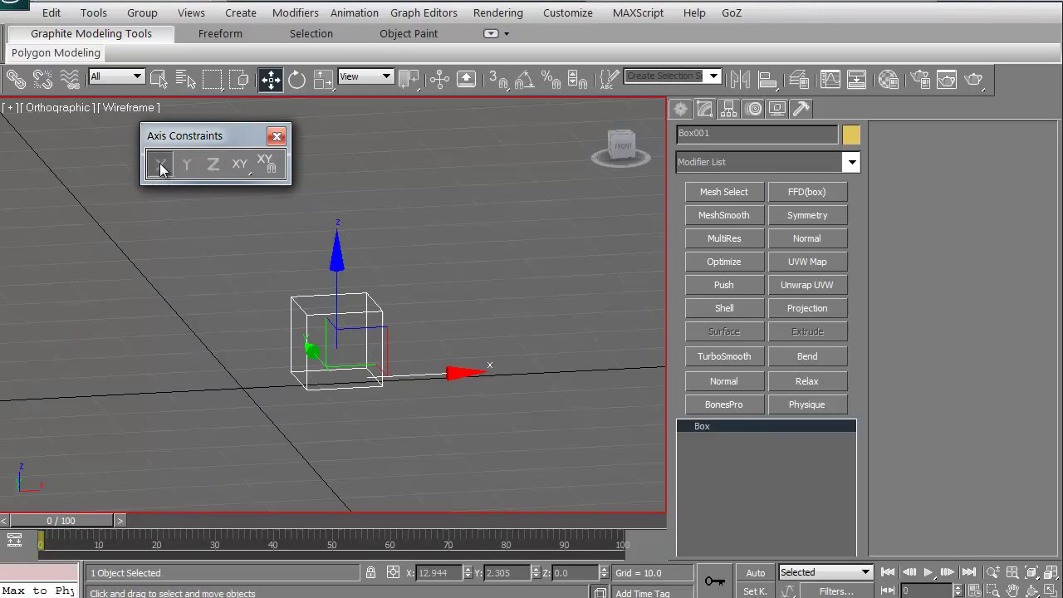
pyautogui.click(214, 164)
pyautogui.click(238, 166)
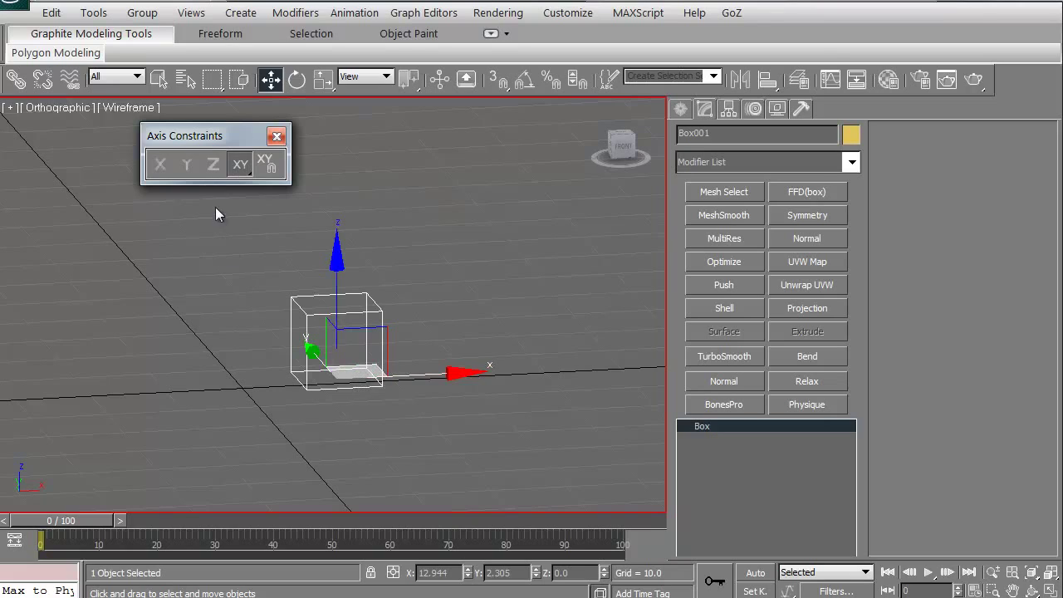
pyautogui.click(214, 164)
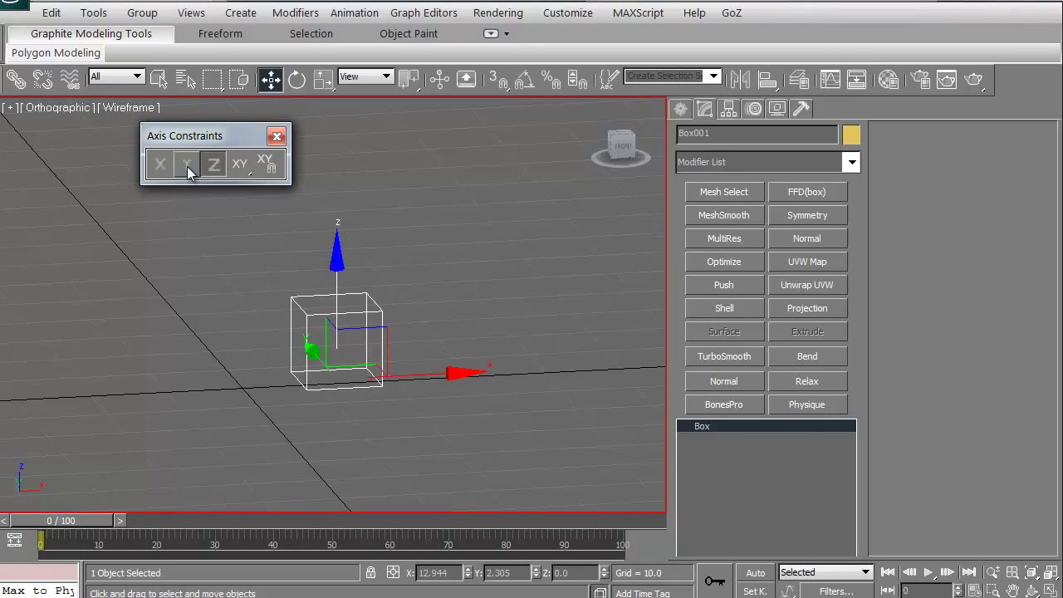
pyautogui.click(187, 165)
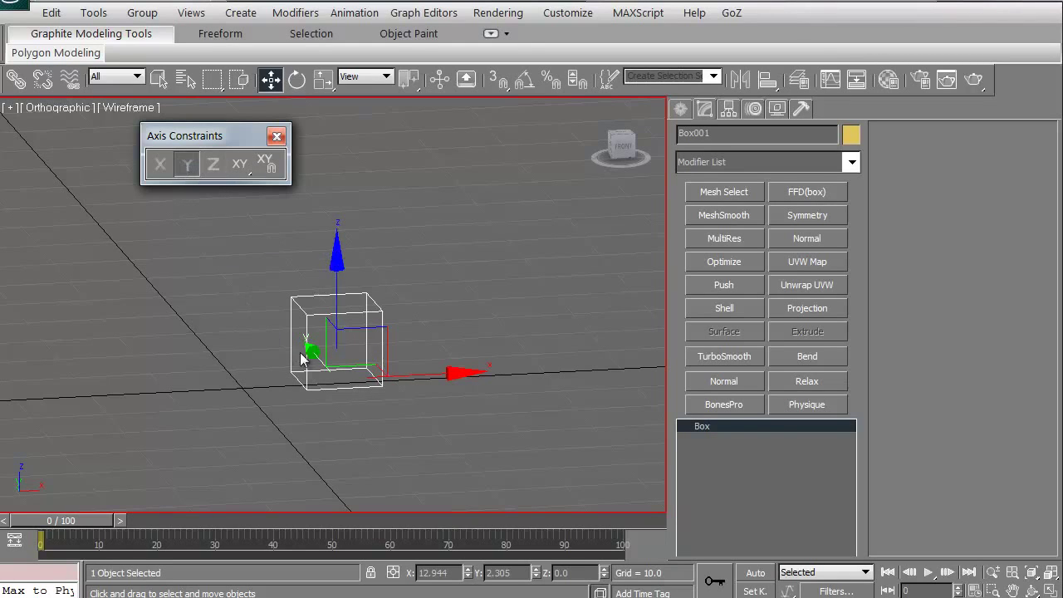
pyautogui.click(160, 170)
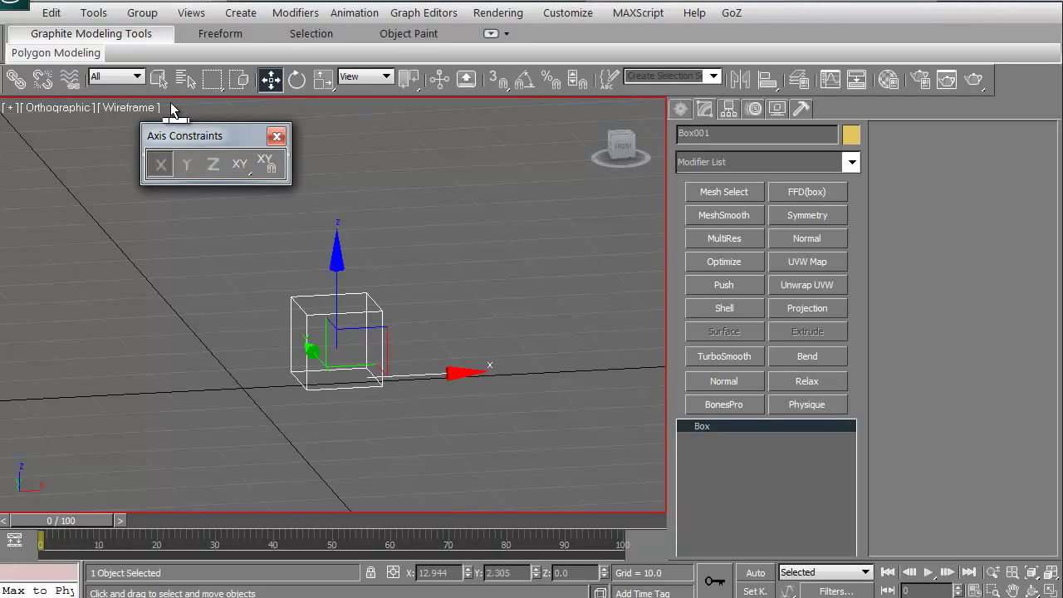
# - Dock the Axis Constraints toolbar along the top and hide the box's move gizmo
pyautogui.moveTo(172, 108); pyautogui.dragTo(166, 101)
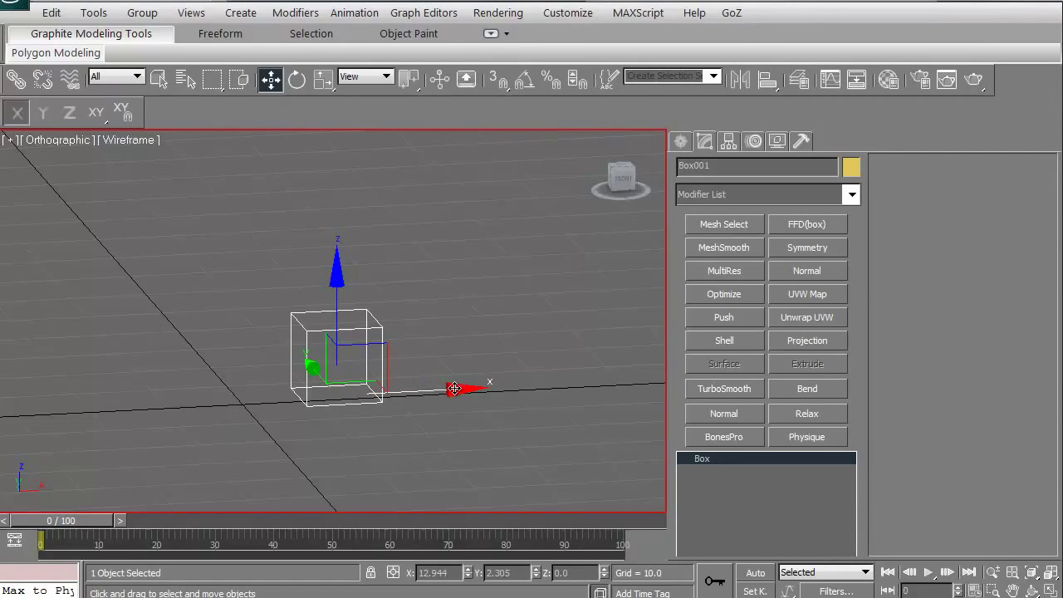
pyautogui.press('x')
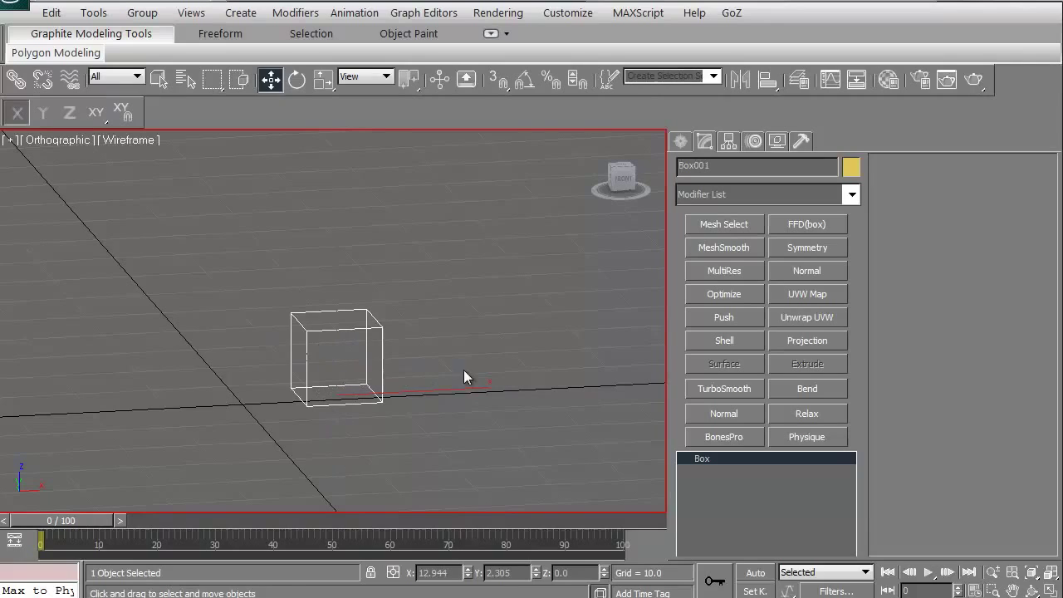
pyautogui.moveTo(463, 370); pyautogui.dragTo(444, 371, button='middle')
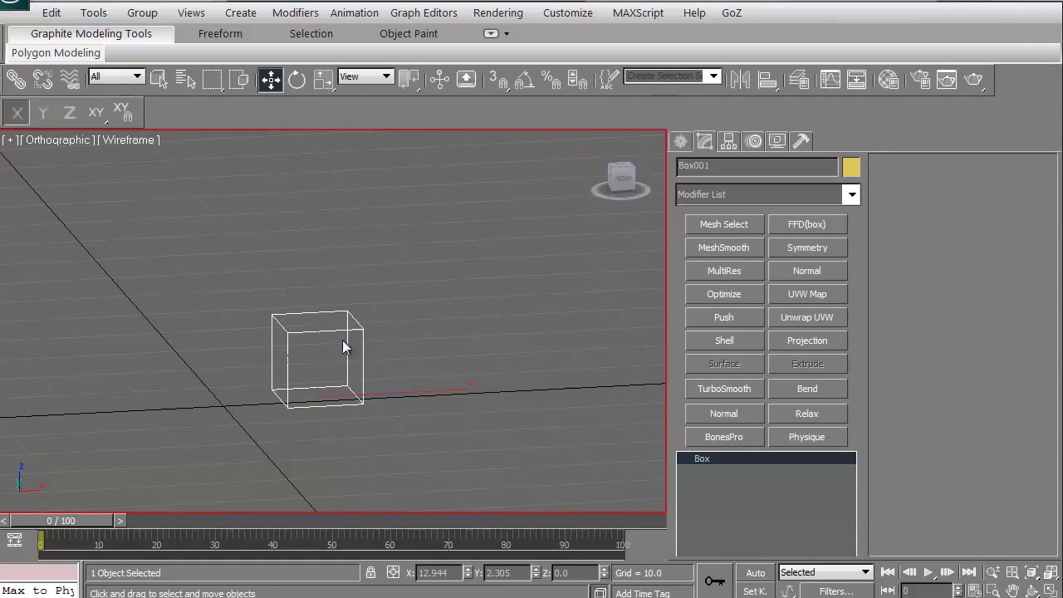
# - With selection locked, slide the box along X then Y to X 2.002, Y 4.146
pyautogui.press('space')
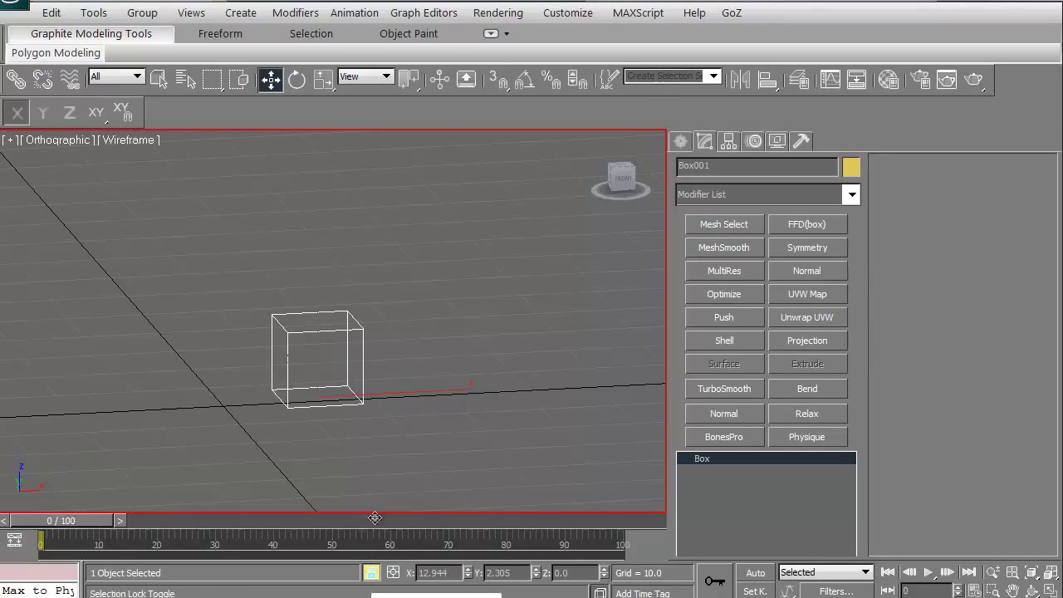
pyautogui.moveTo(298, 270); pyautogui.dragTo(180, 201)
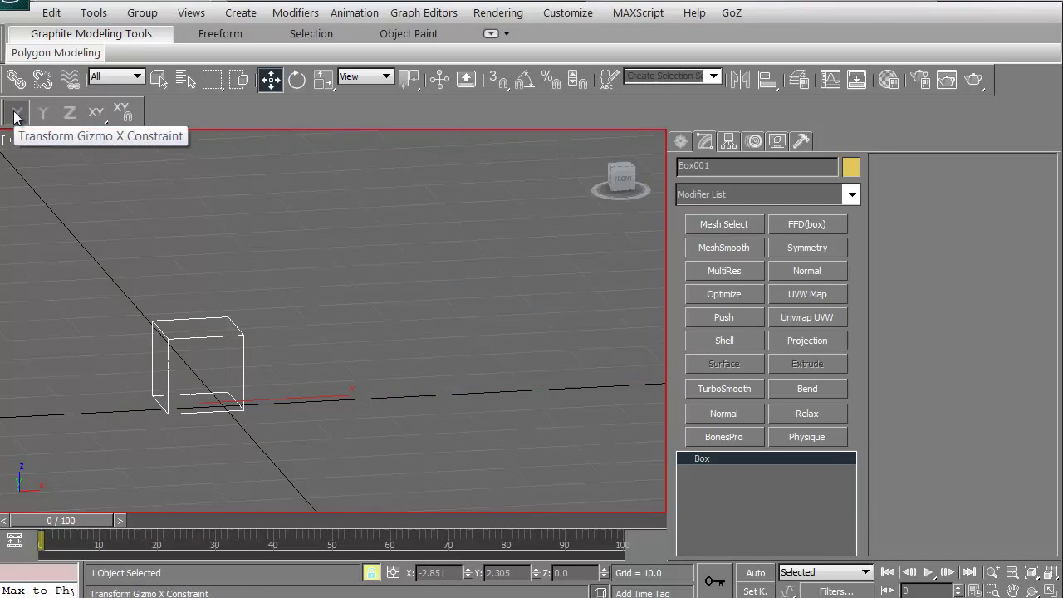
pyautogui.moveTo(121, 224); pyautogui.dragTo(267, 213)
pyautogui.click(44, 113)
pyautogui.press('space')
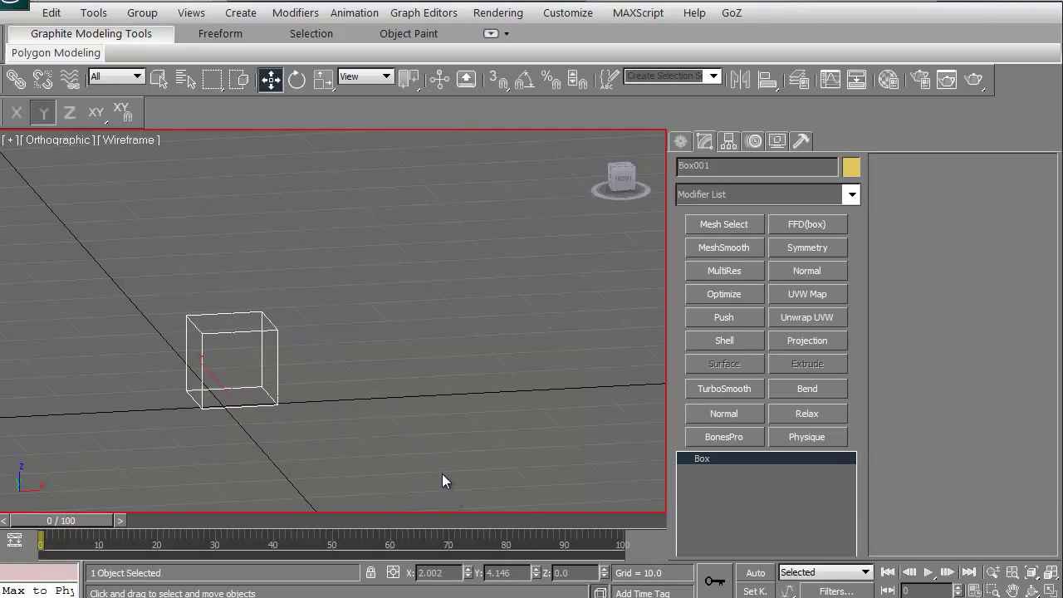